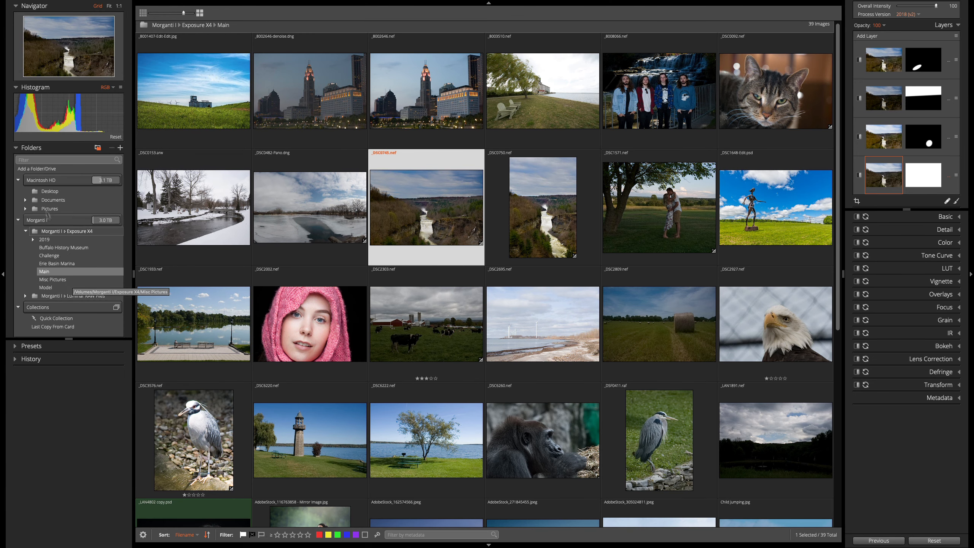
# Review the metadata options for copying photos from a card, leaving metadata unapplied and closing the dialog without copying
pyautogui.click(67, 4)
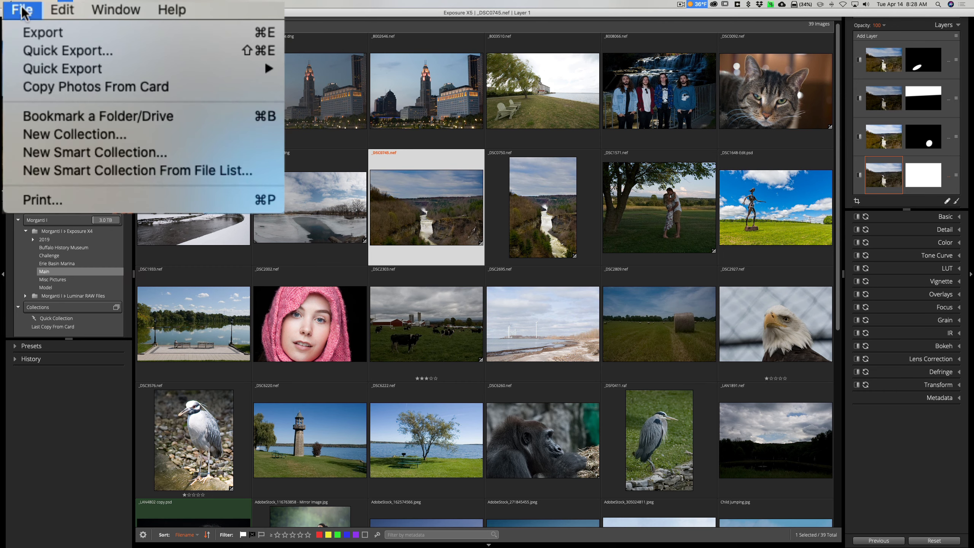
pyautogui.click(37, 88)
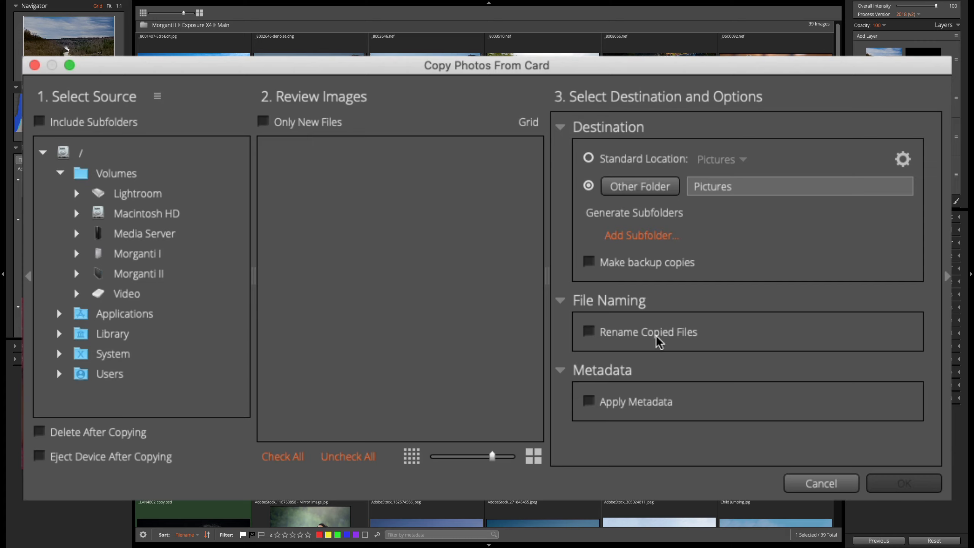
pyautogui.click(587, 402)
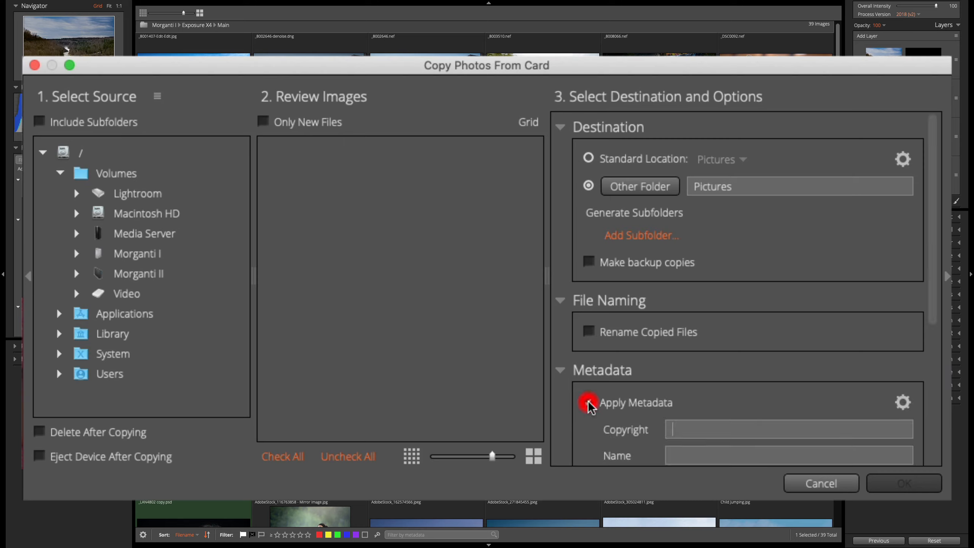
pyautogui.scroll(-6, 670, 402)
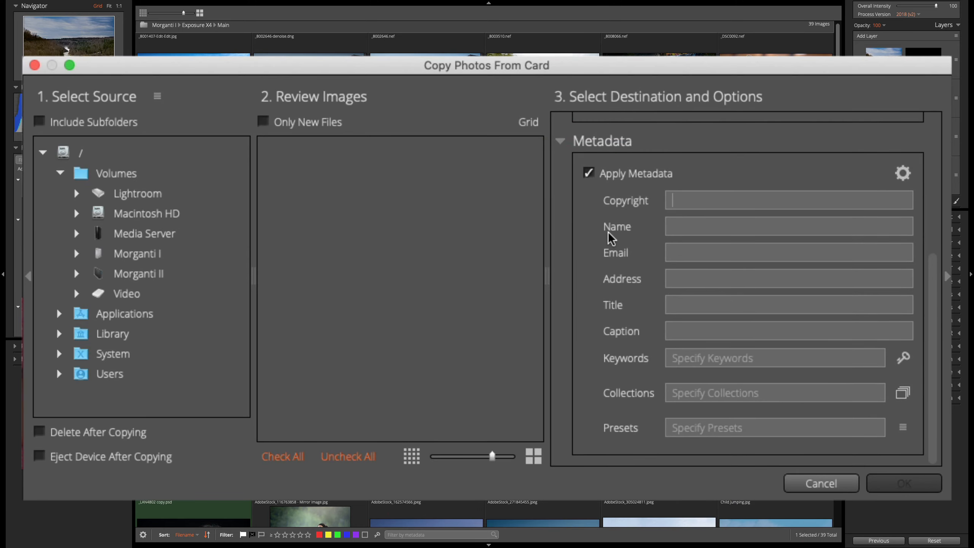
pyautogui.click(582, 175)
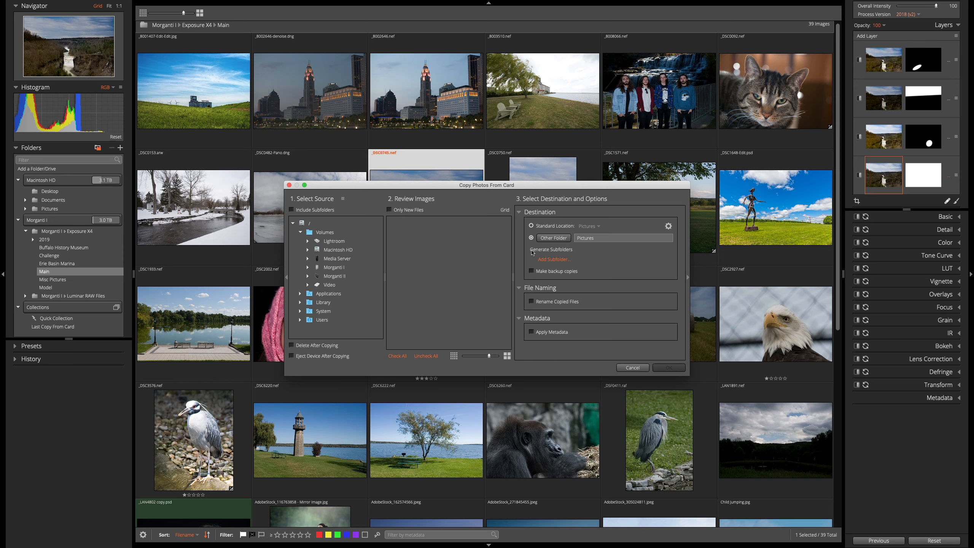
pyautogui.click(288, 185)
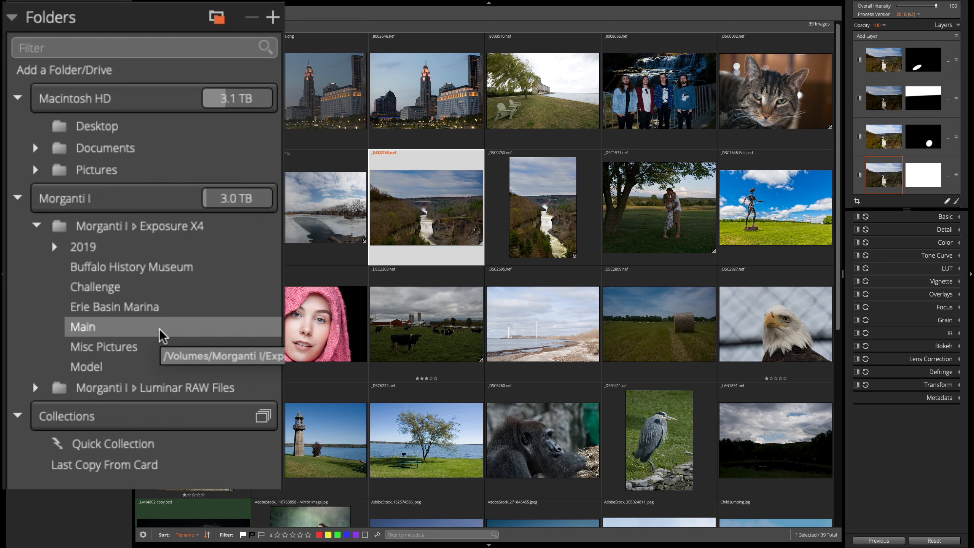
# Examine the management commands available for the Main folder
pyautogui.rightClick(163, 335)
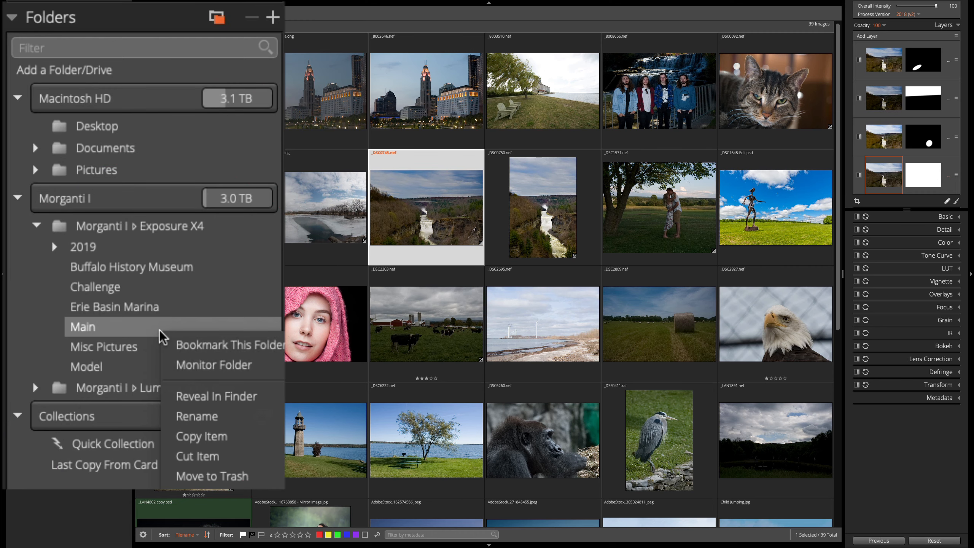
pyautogui.click(67, 274)
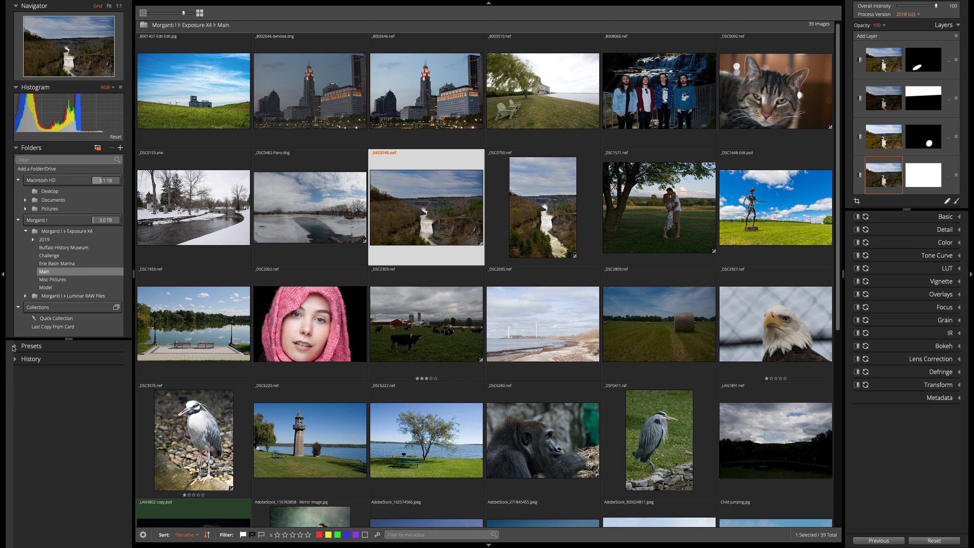
# Browse the preset categories with B&W Tonality collapsed, and review the selected photo's edit history
pyautogui.click(43, 346)
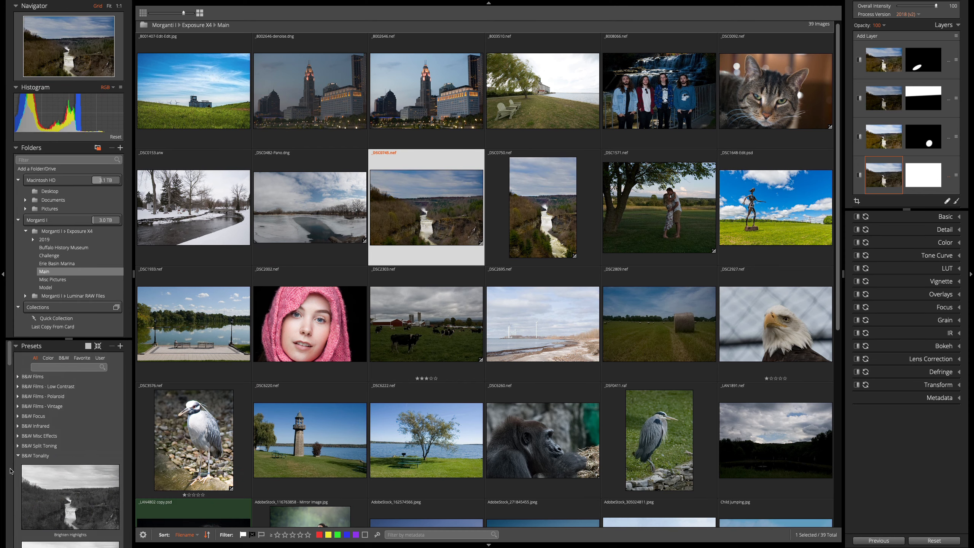
pyautogui.click(17, 456)
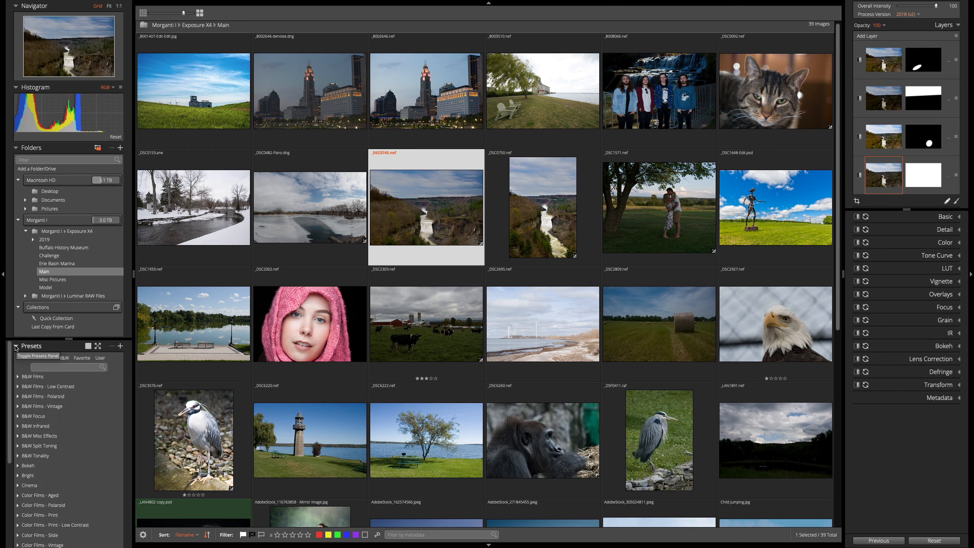
pyautogui.click(16, 347)
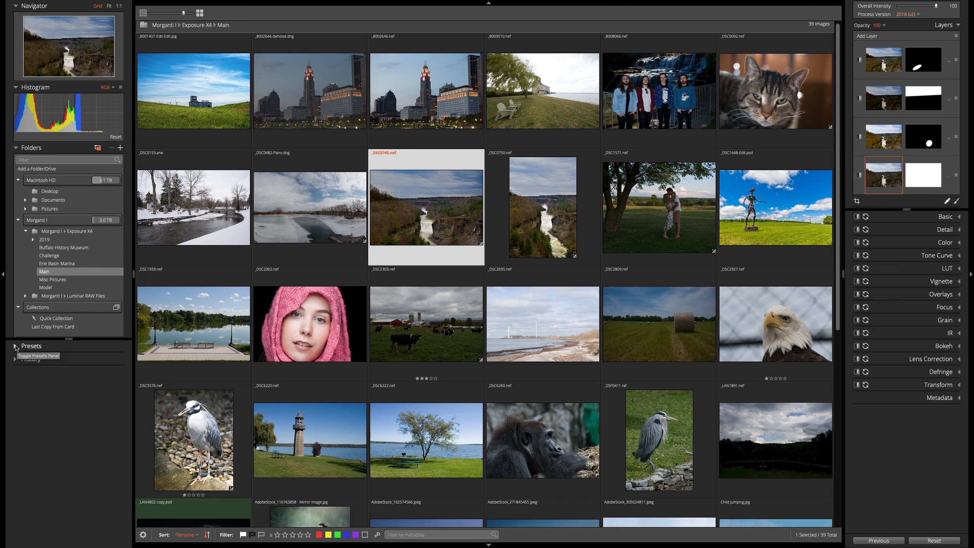
pyautogui.click(15, 358)
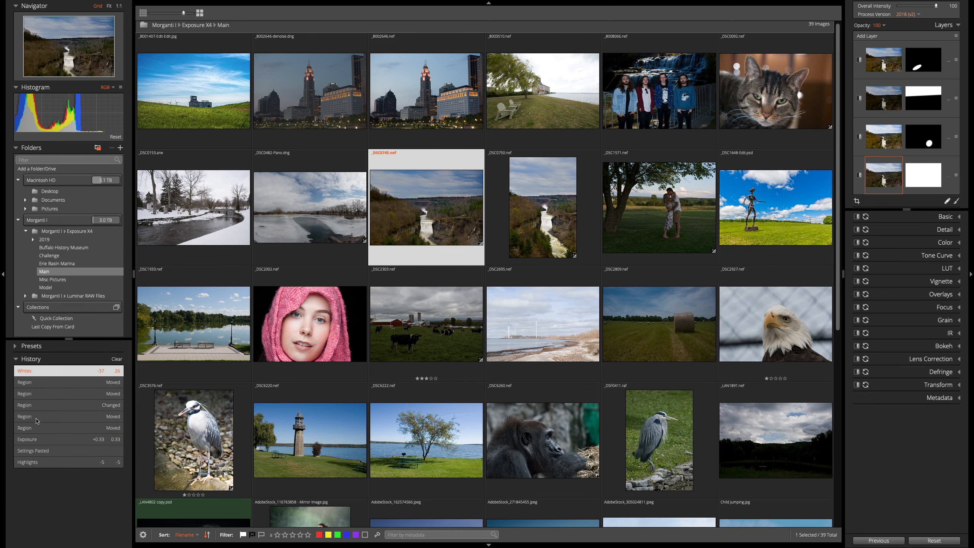
pyautogui.click(16, 360)
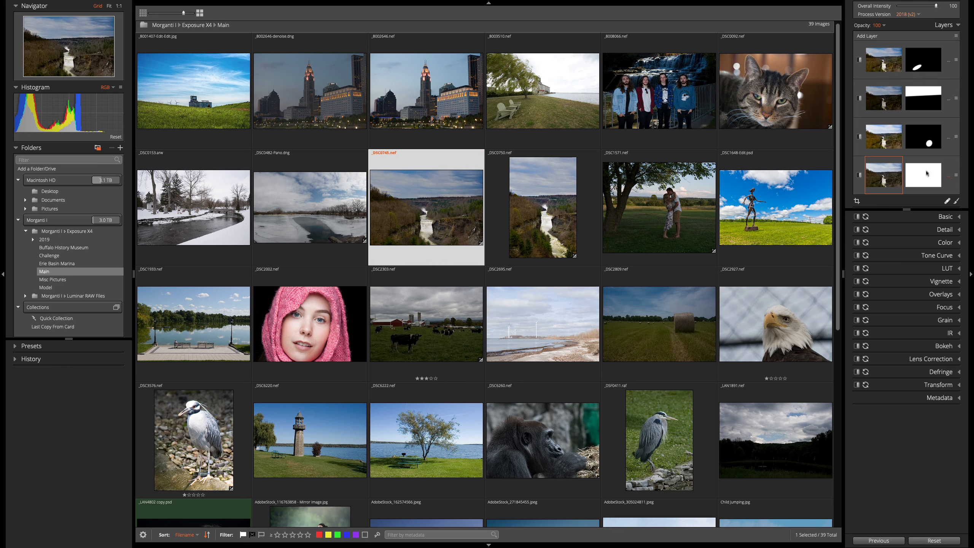
# Switch between the thumbnail grid and the single-image view, finishing with _DSC0745.nef shown as a single image
pyautogui.moveTo(747, 175)
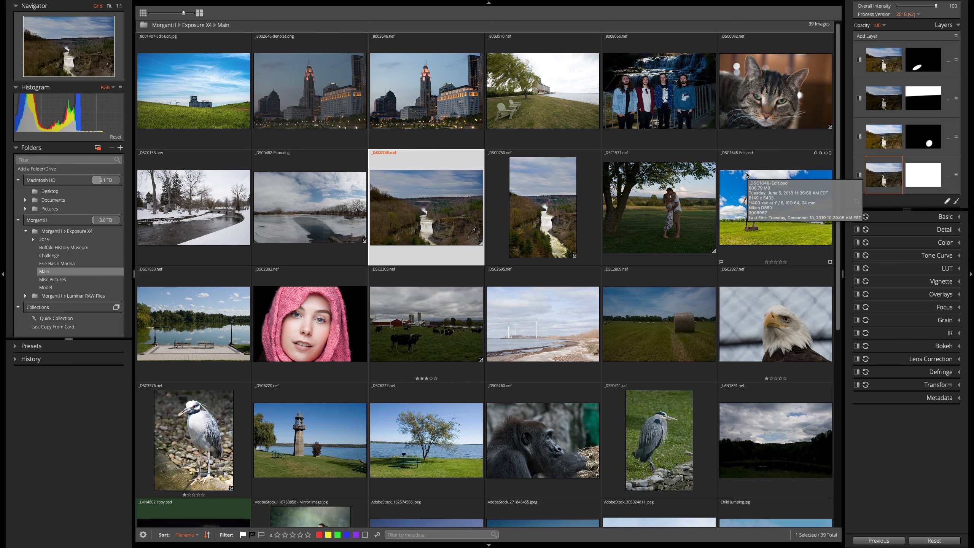
pyautogui.press('g')
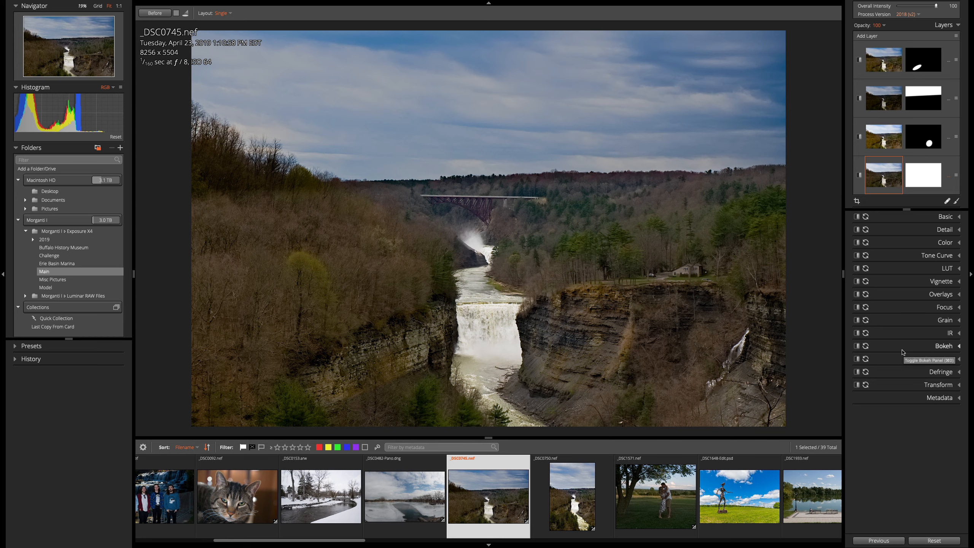
pyautogui.press('Escape')
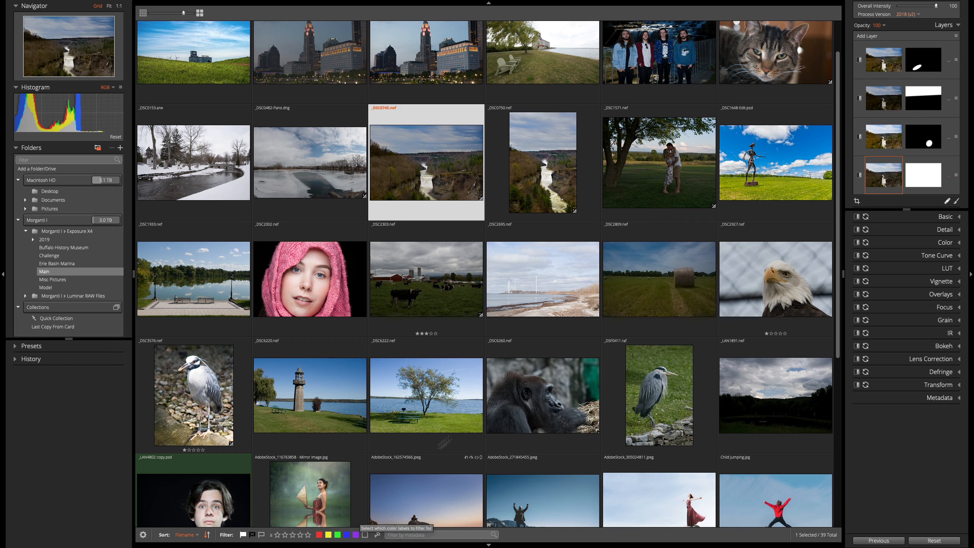
pyautogui.moveTo(537, 358)
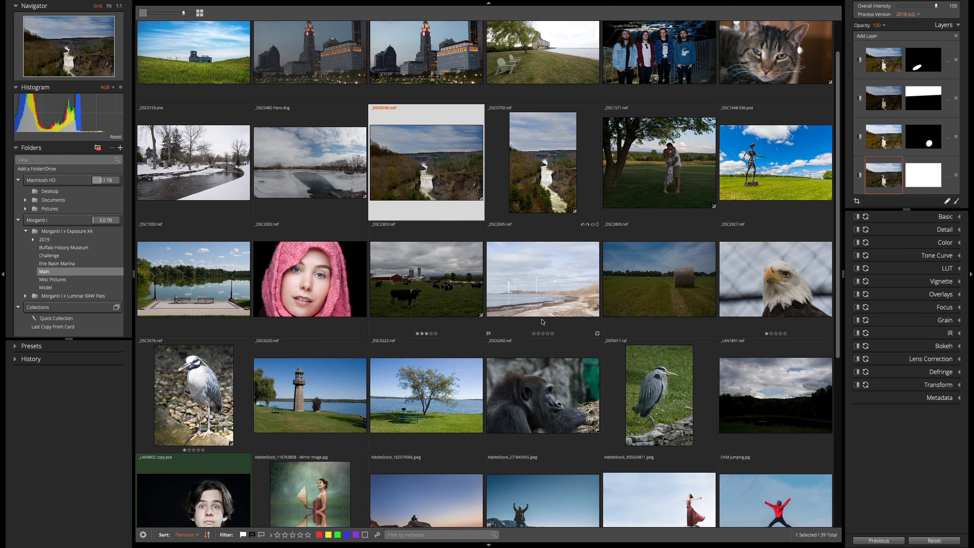
pyautogui.moveTo(543, 321)
pyautogui.press('Home')
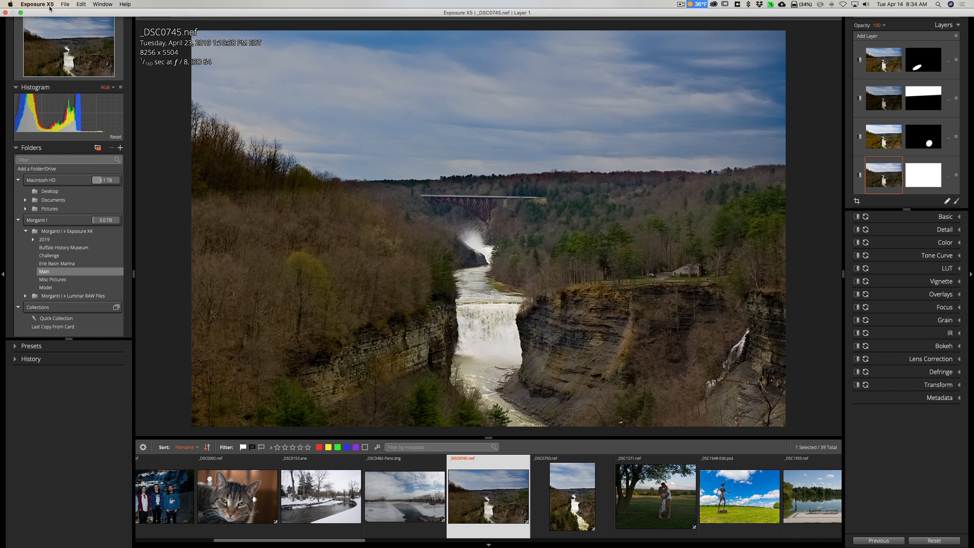
# Examine how the panels are arranged in the four corners in the Panels preferences, then close the preferences
pyautogui.click(65, 4)
pyautogui.moveTo(41, 5)
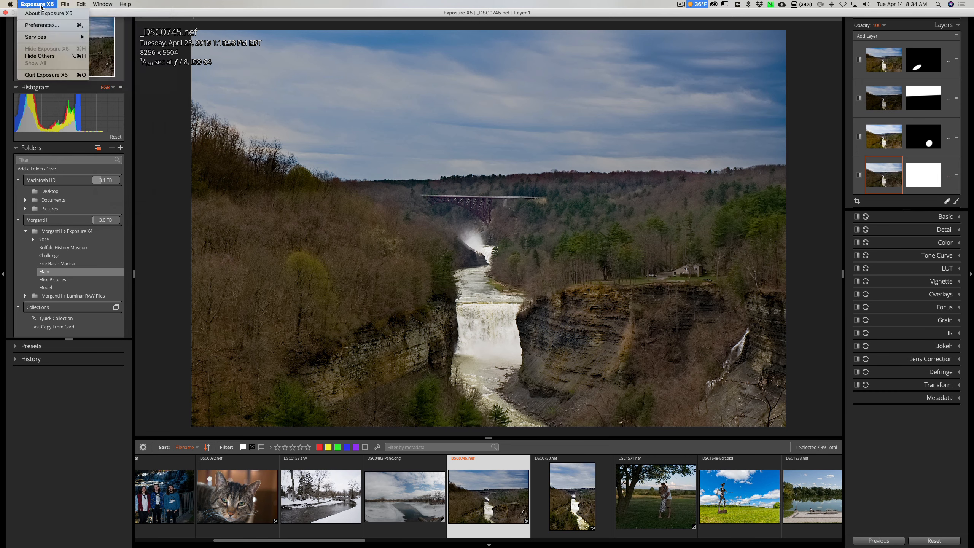
pyautogui.click(42, 25)
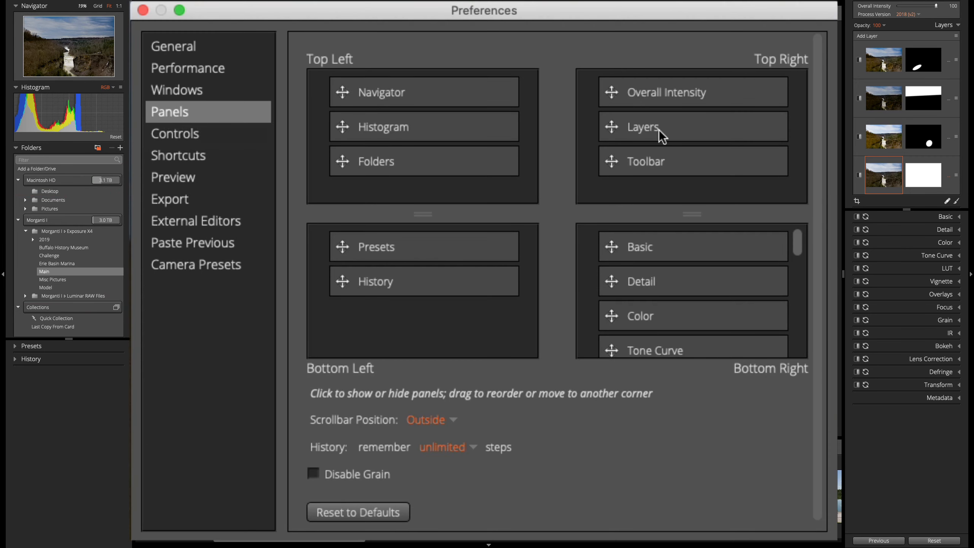
pyautogui.scroll(-1, 547, 170)
pyautogui.scroll(-10, 666, 250)
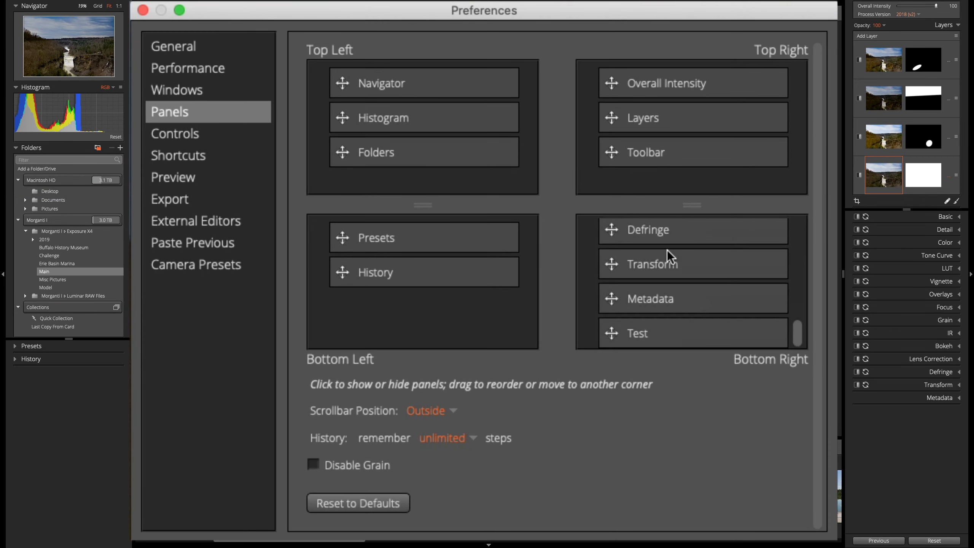
pyautogui.scroll(10, 697, 321)
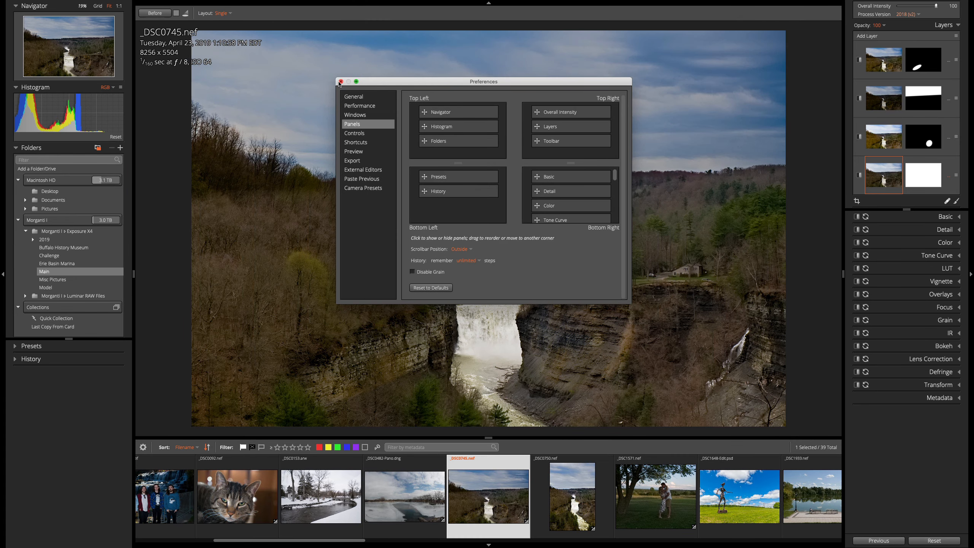
pyautogui.click(339, 81)
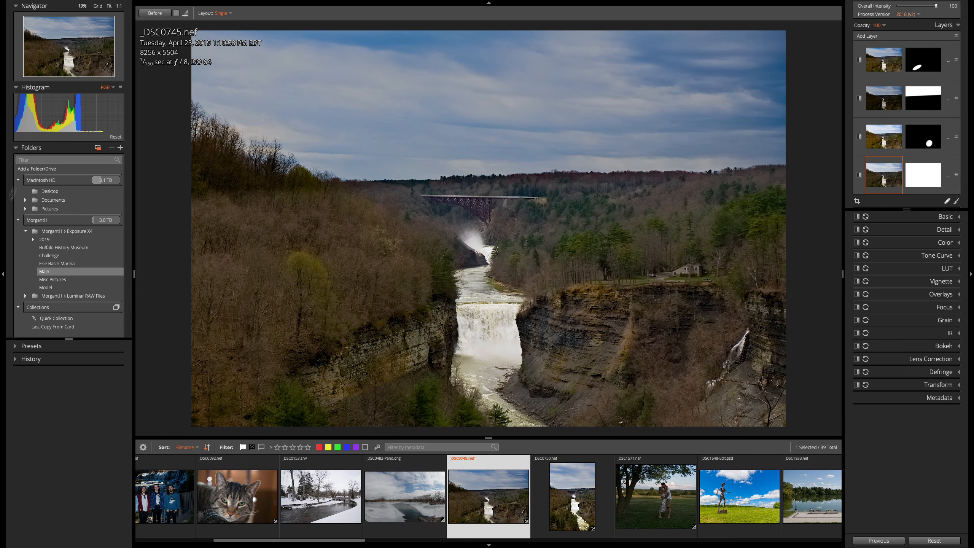
# Hide the Navigator and Folders panel dock and the filmstrip to give the photo more room
pyautogui.click(4, 275)
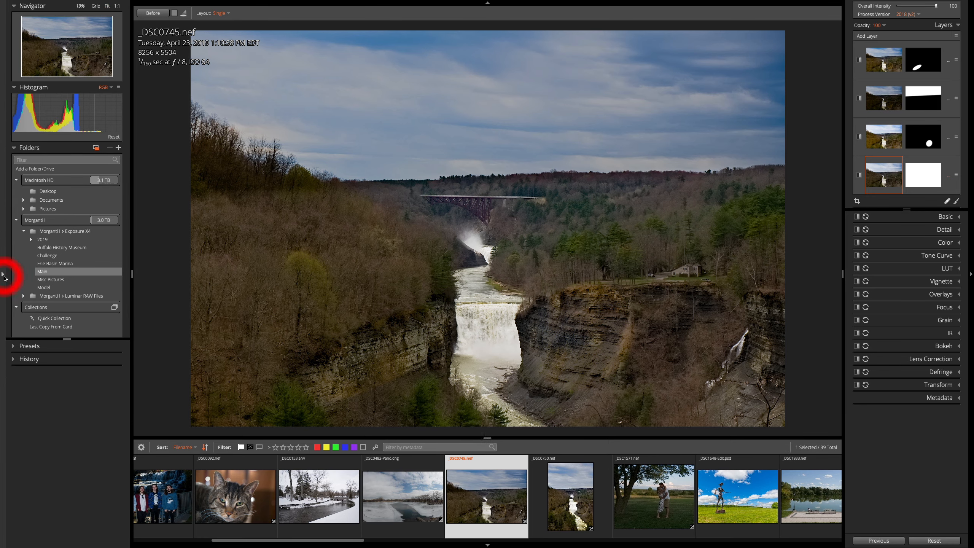
pyautogui.click(424, 544)
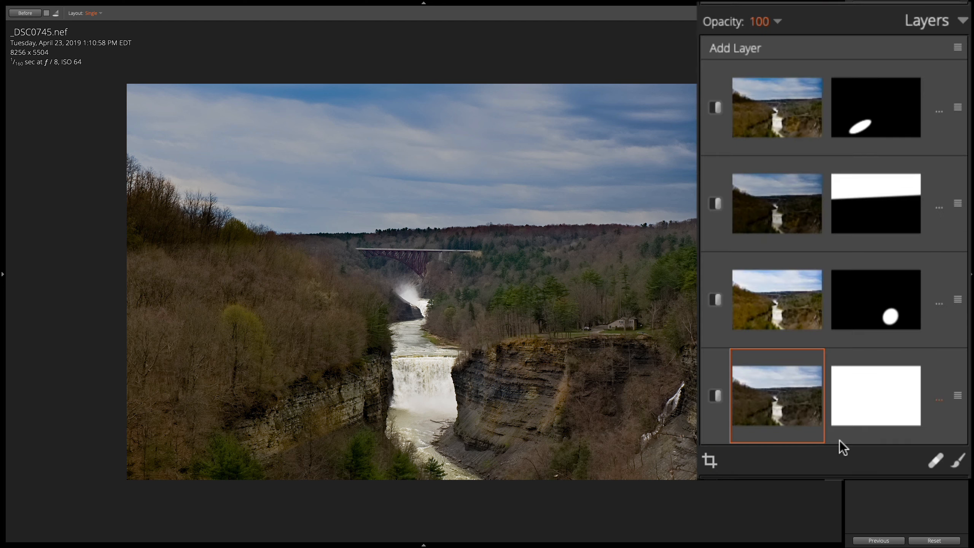
# Examine the base layer's mask overlay on the photo and its Basic, Detail, Tone Curve and Color settings
pyautogui.press('o')
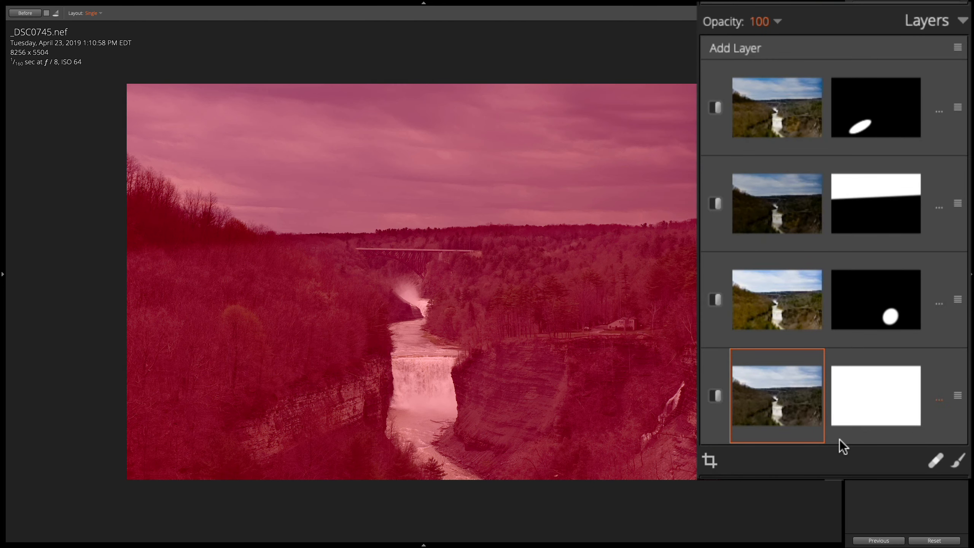
pyautogui.press('o')
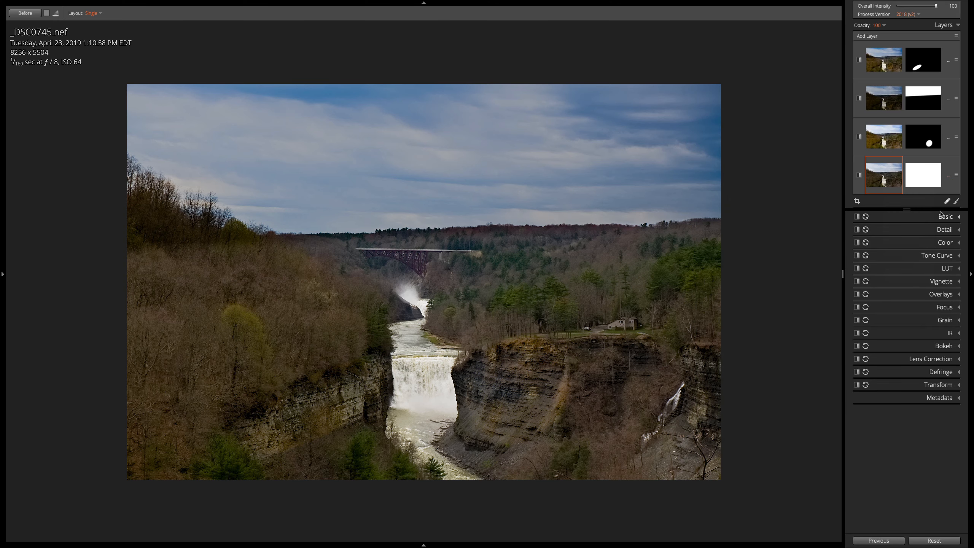
pyautogui.click(945, 217)
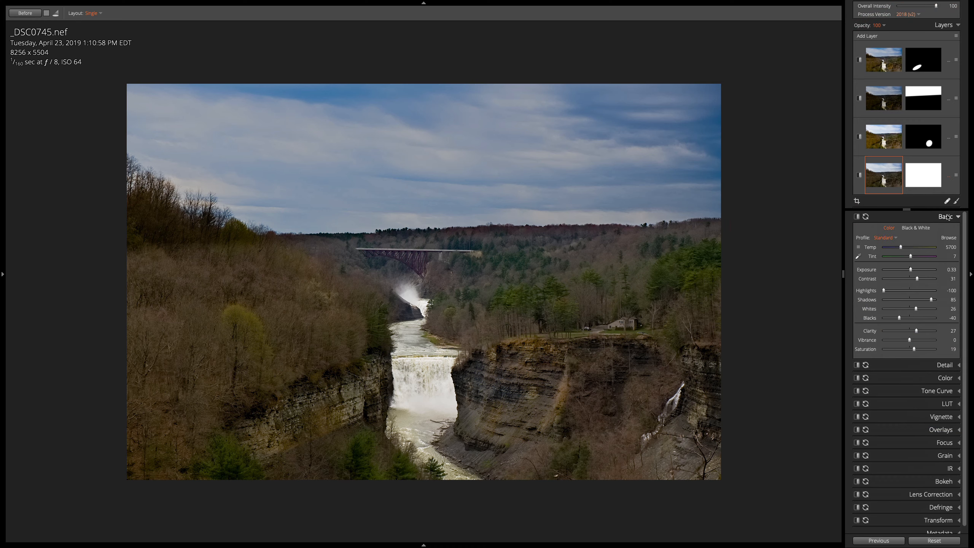
pyautogui.click(946, 217)
pyautogui.click(947, 230)
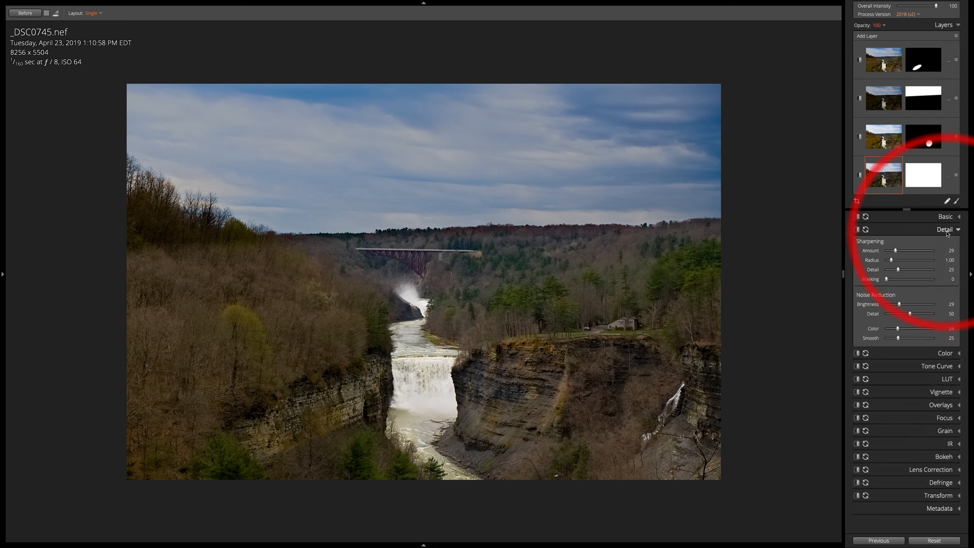
pyautogui.click(945, 230)
pyautogui.click(947, 256)
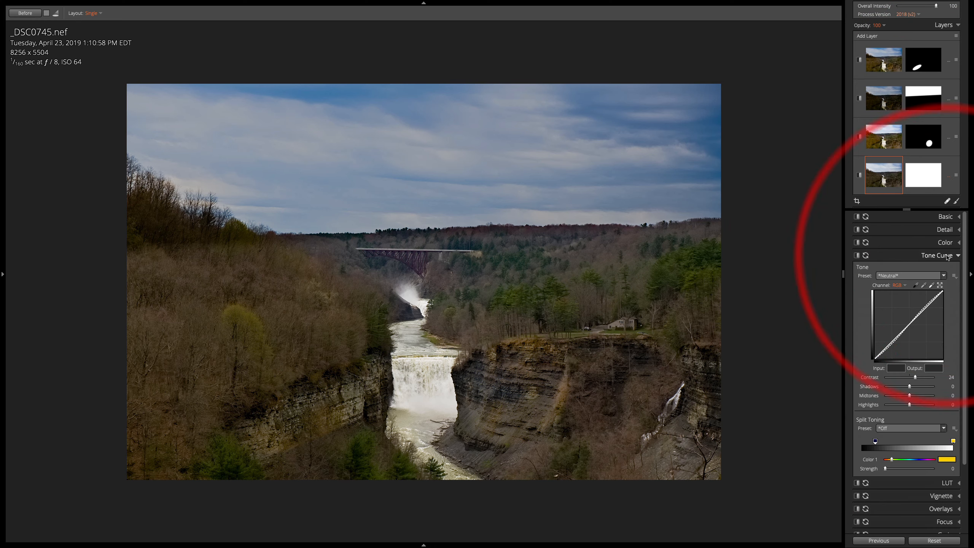
pyautogui.click(946, 255)
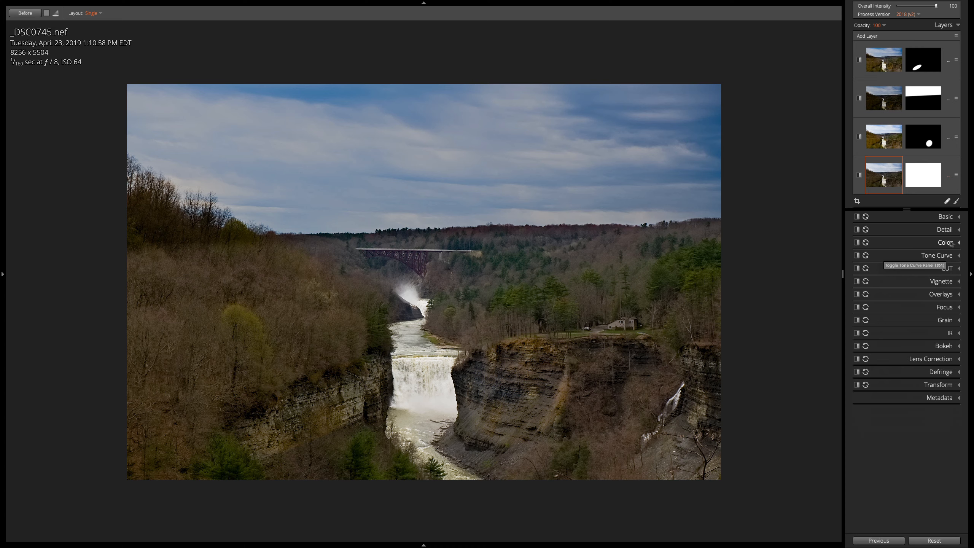
pyautogui.click(944, 243)
pyautogui.click(944, 243)
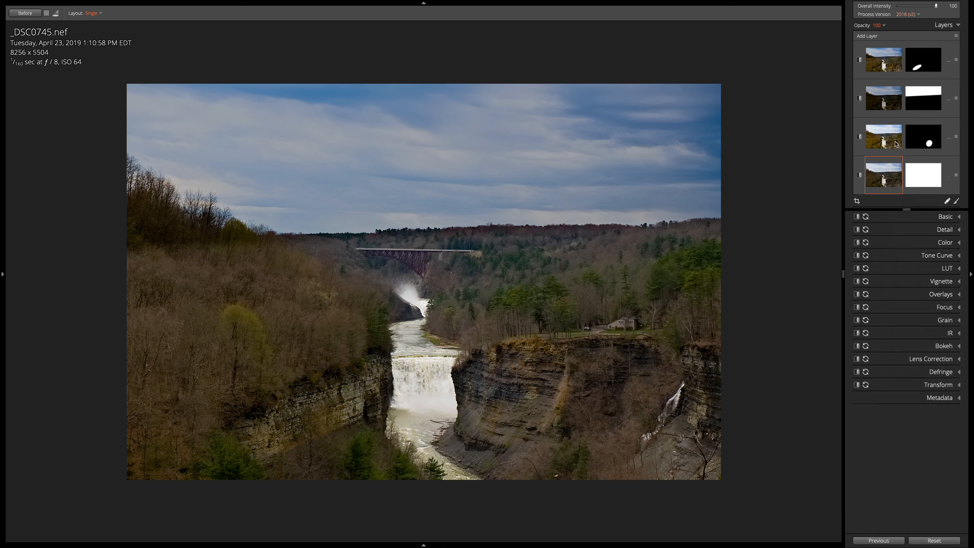
# Go through the masked layers and compare the Basic settings of the uppermost layer with those of the base layer
pyautogui.moveTo(895, 142)
pyautogui.click(930, 146)
pyautogui.click(892, 95)
pyautogui.click(891, 62)
pyautogui.click(945, 216)
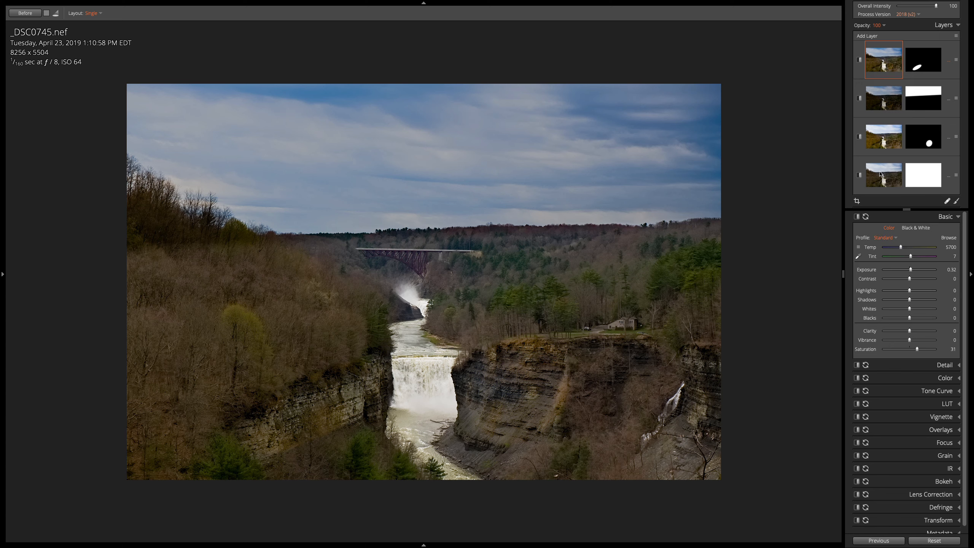
pyautogui.moveTo(880, 173)
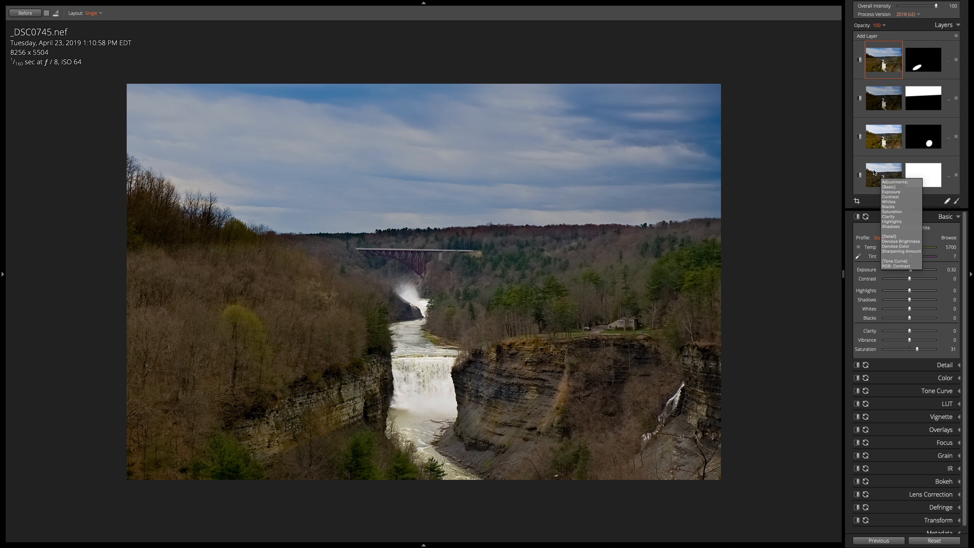
pyautogui.click(874, 173)
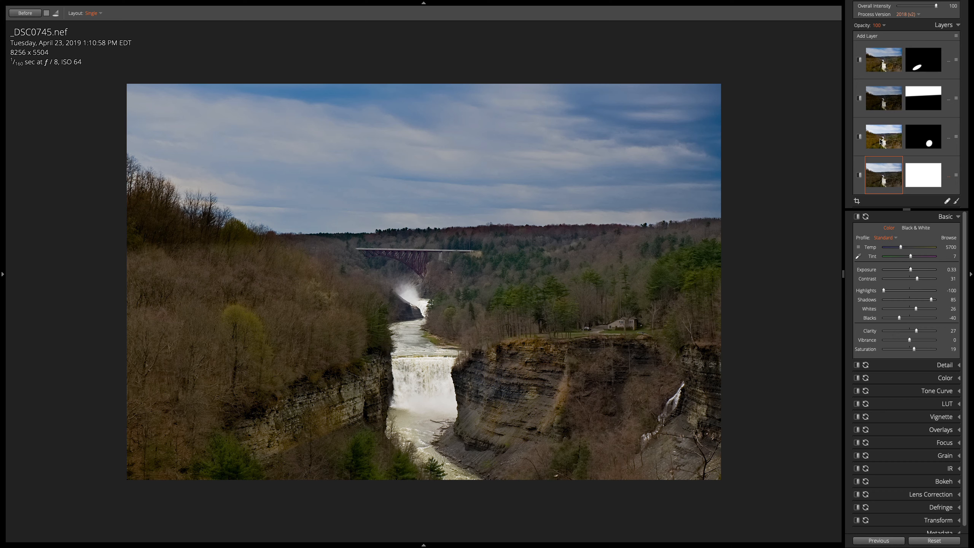
# Review the Basic settings of the sky-masked layer and the uppermost layer, then return to the base layer
pyautogui.click(875, 102)
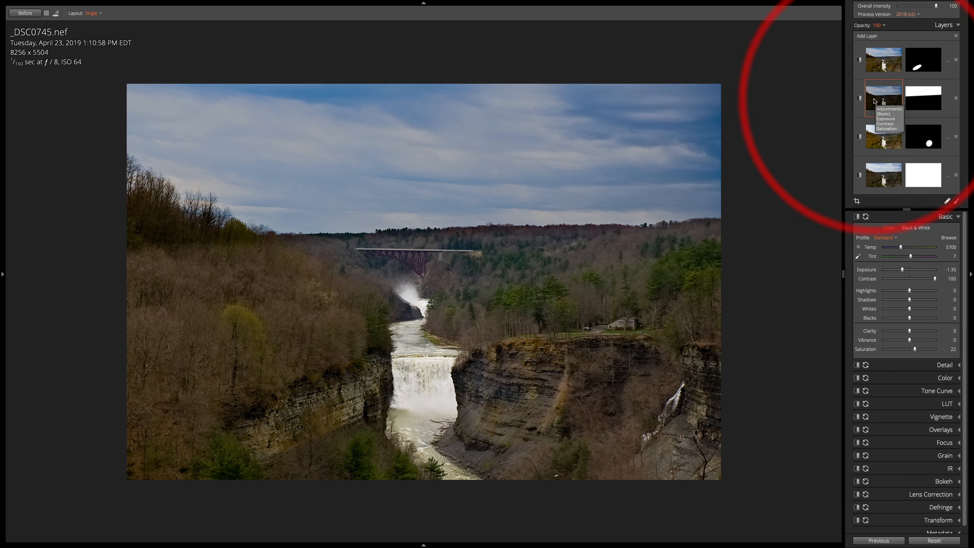
pyautogui.click(882, 71)
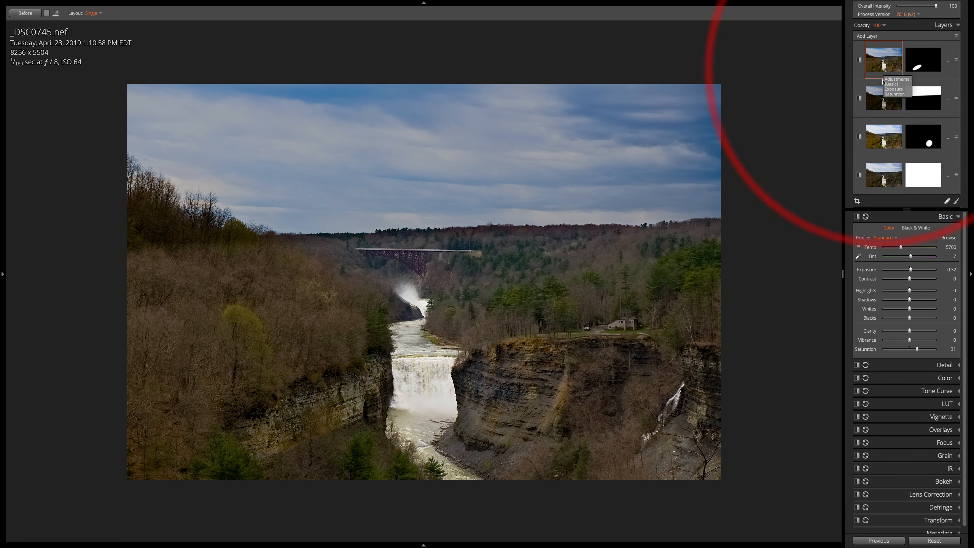
pyautogui.click(885, 169)
pyautogui.moveTo(882, 171)
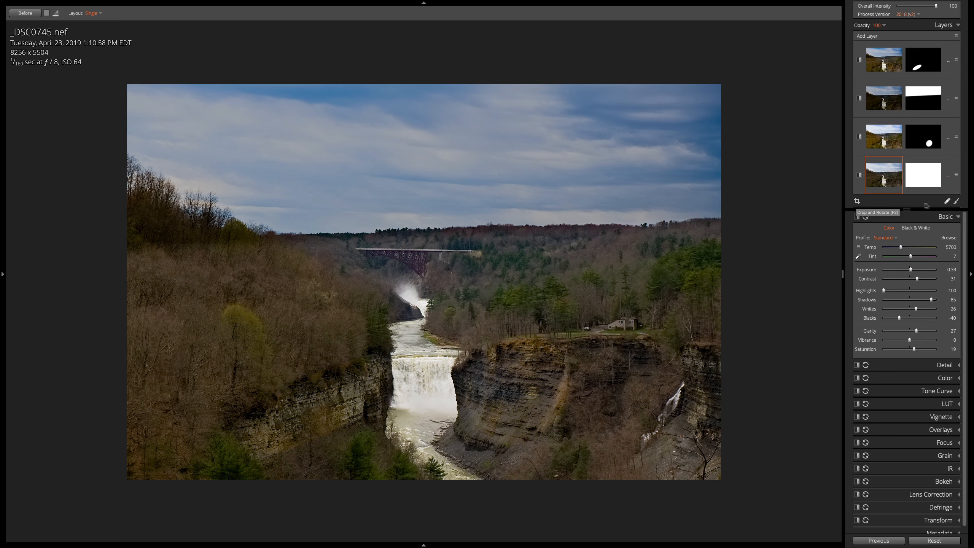
# Activate the mask brush on the base layer at size 20, and collapse the Basic and Layers panels
pyautogui.click(957, 202)
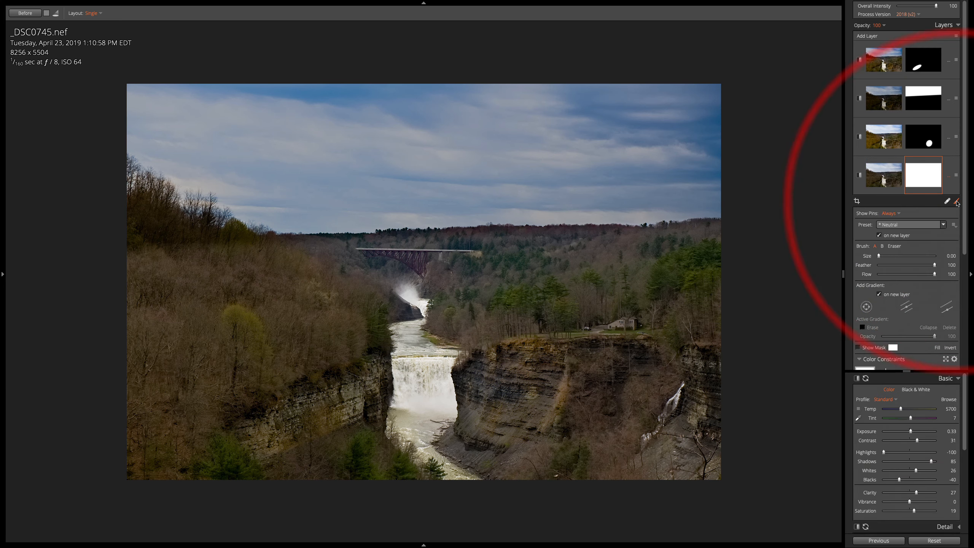
pyautogui.click(958, 378)
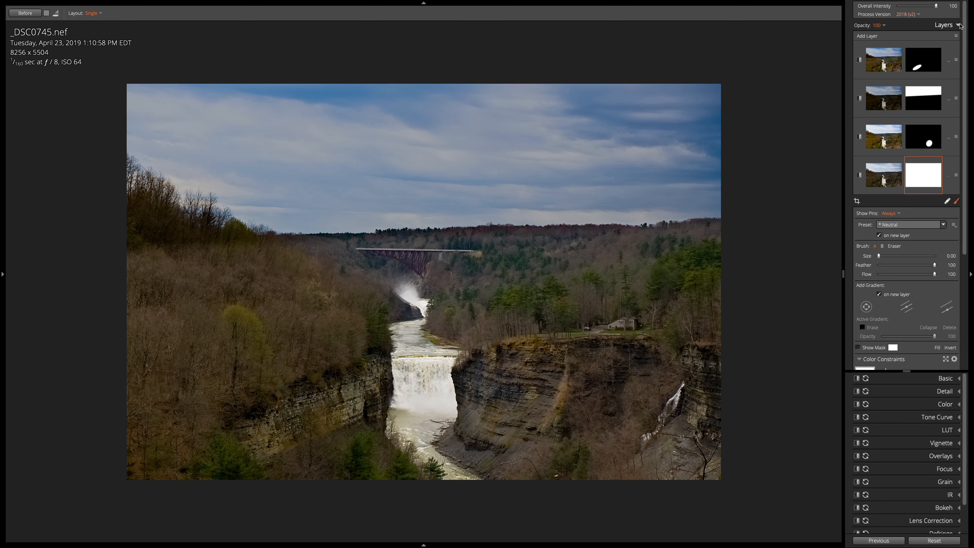
pyautogui.click(944, 25)
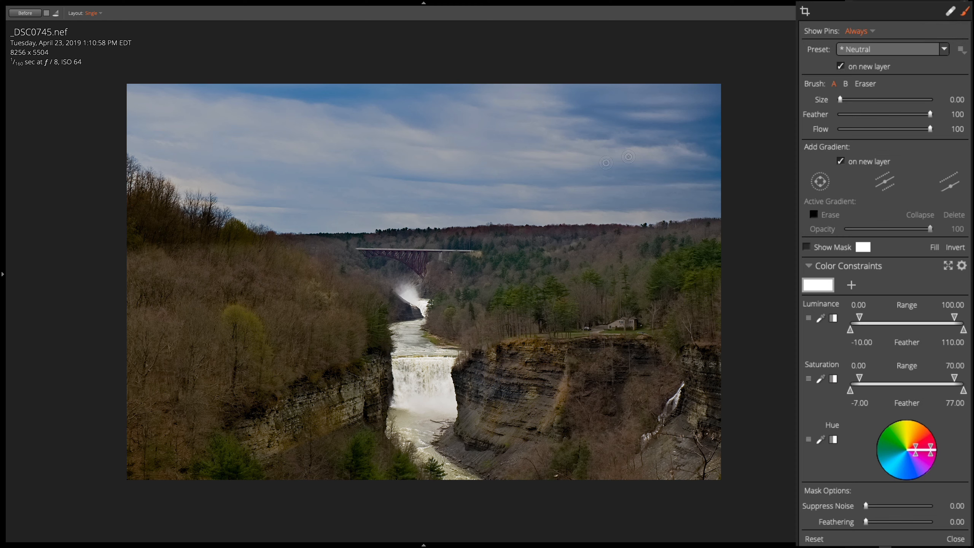
pyautogui.scroll(8, 614, 162)
pyautogui.scroll(-4, 614, 162)
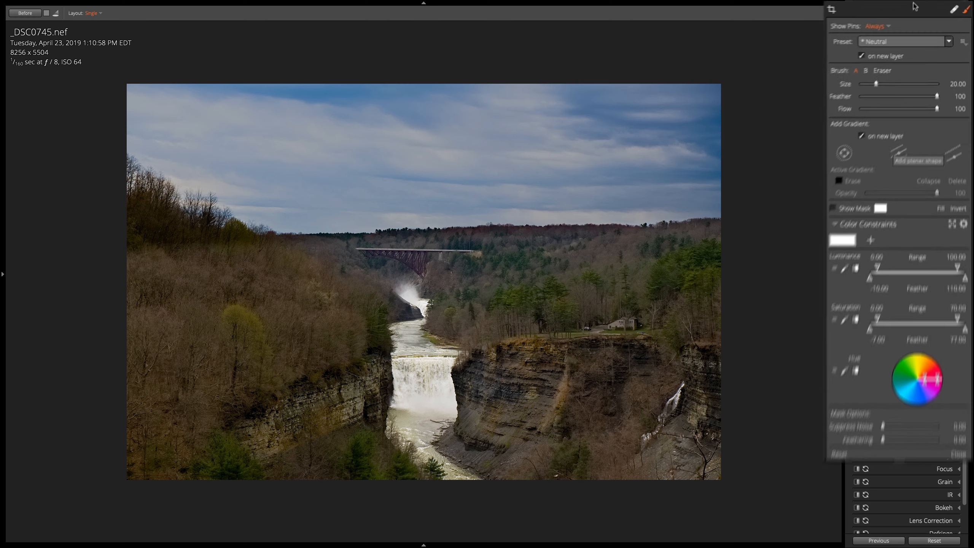
pyautogui.click(961, 26)
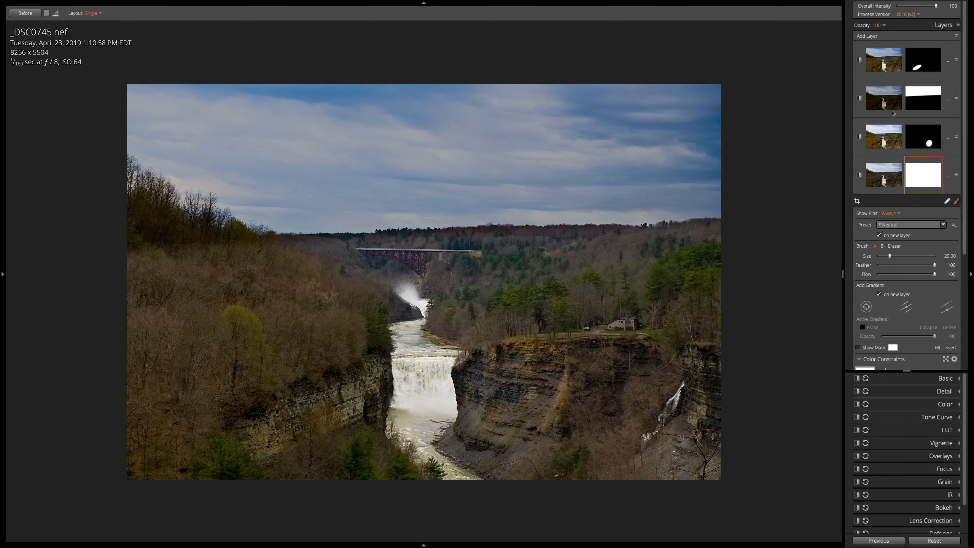
pyautogui.click(958, 26)
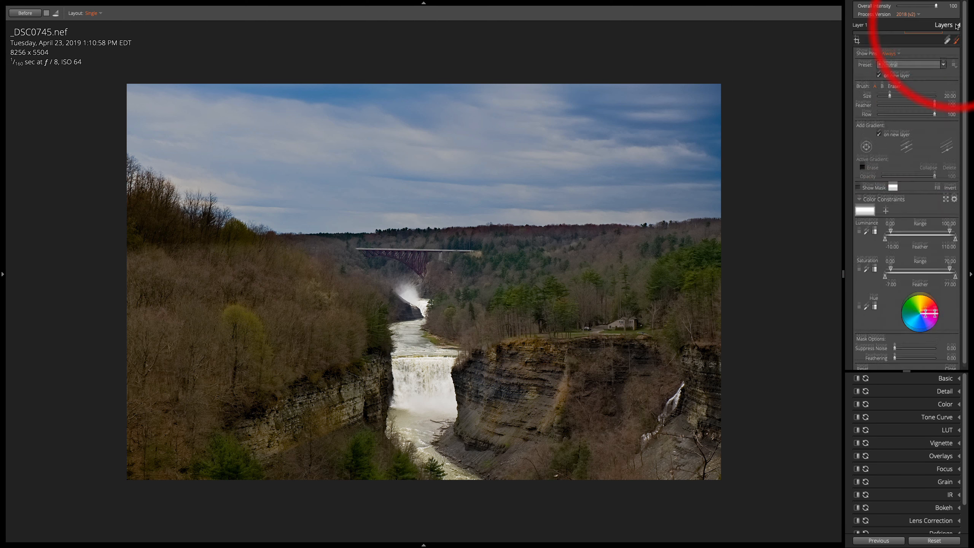
pyautogui.click(944, 196)
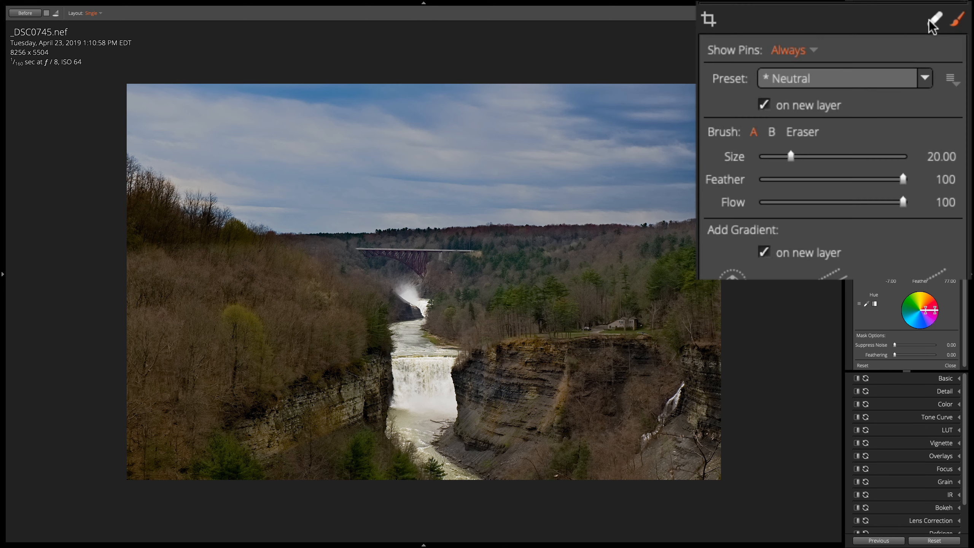
# Activate the spot healing tool, check its brush blend modes, and keep Heal with a brush size of 47.33
pyautogui.click(932, 21)
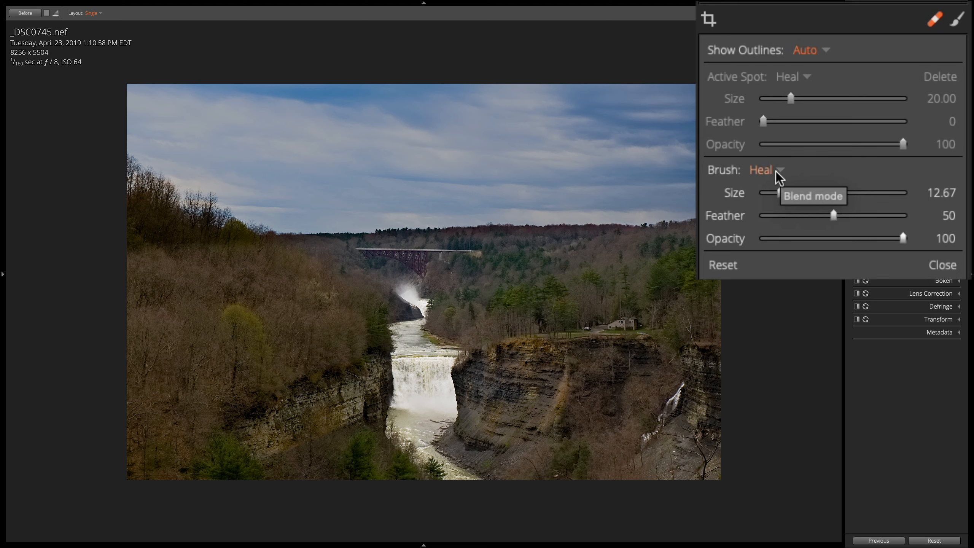
pyautogui.click(778, 173)
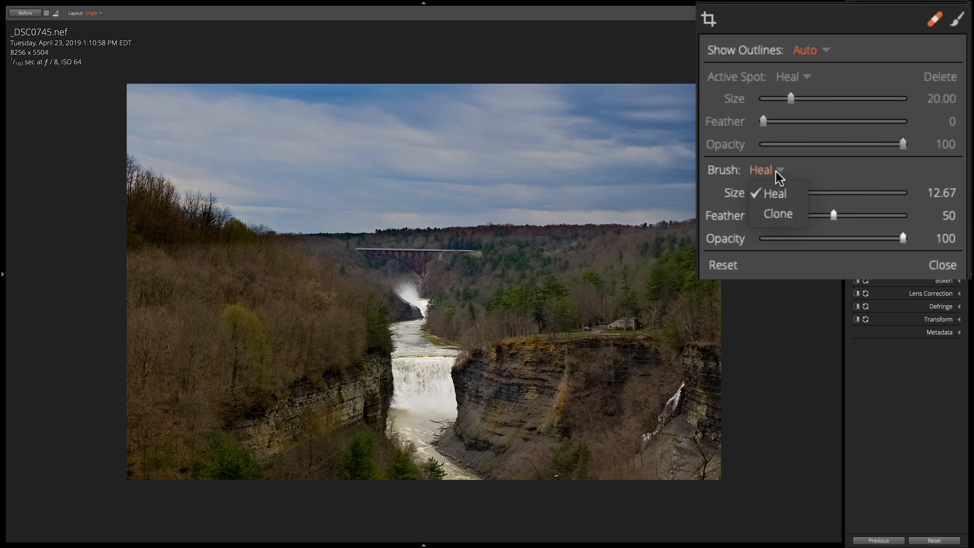
pyautogui.click(776, 172)
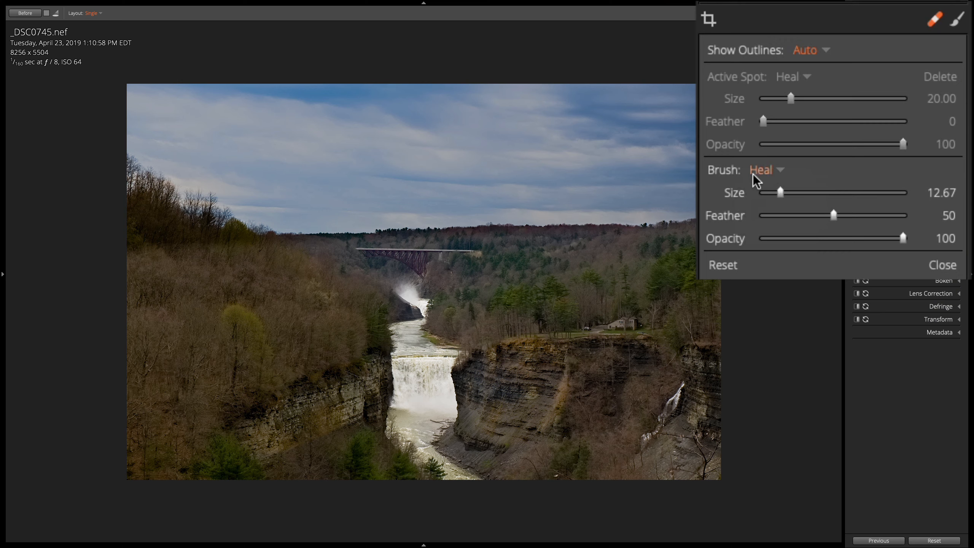
pyautogui.scroll(-2, 601, 150)
pyautogui.scroll(10, 600, 151)
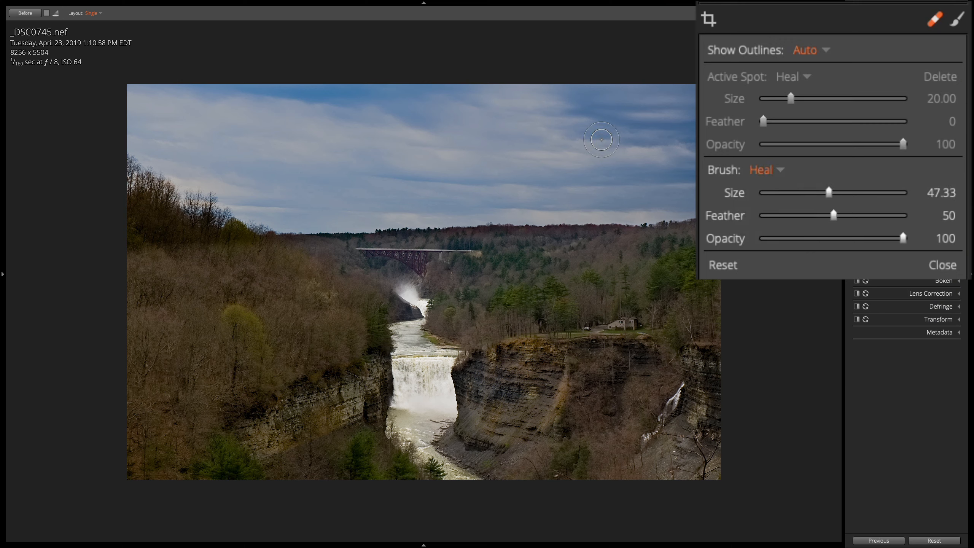
# Heal a spot in the right part of the sky, shift its source slightly, and set size 51.68, feather 58 and opacity 88
pyautogui.click(599, 137)
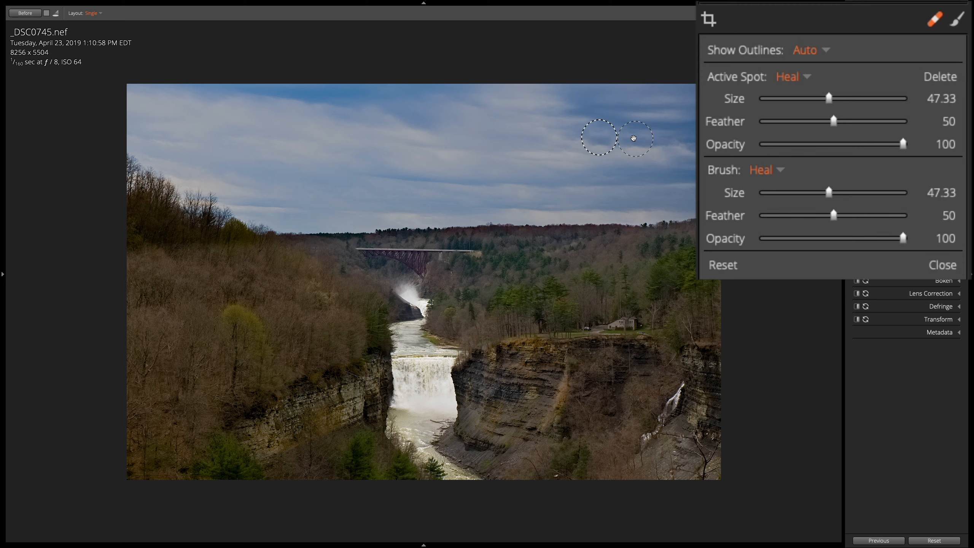
pyautogui.moveTo(635, 139)
pyautogui.mouseDown()
pyautogui.moveTo(628, 112)
pyautogui.moveTo(645, 116)
pyautogui.moveTo(647, 129)
pyautogui.mouseUp()
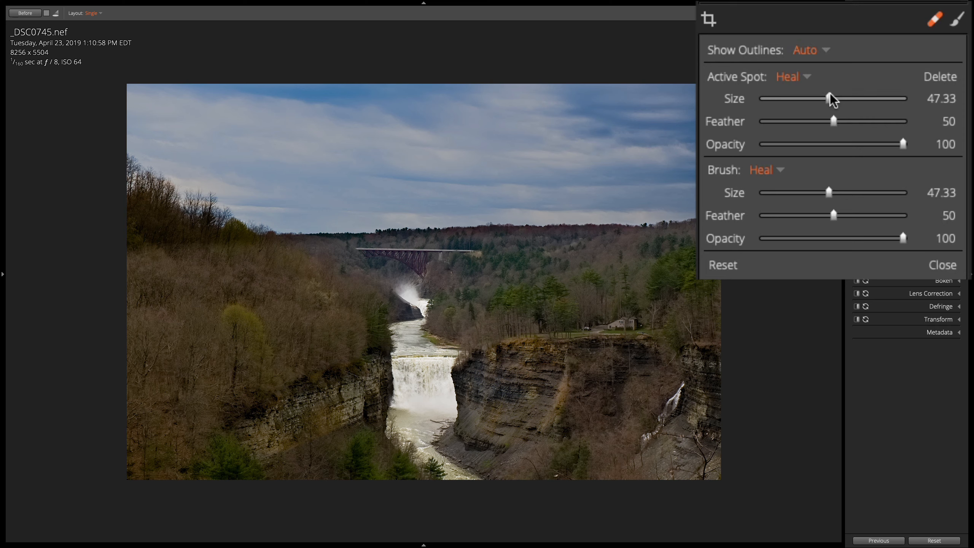
pyautogui.moveTo(831, 97)
pyautogui.mouseDown()
pyautogui.moveTo(848, 97)
pyautogui.moveTo(836, 99)
pyautogui.moveTo(844, 122)
pyautogui.mouseUp()
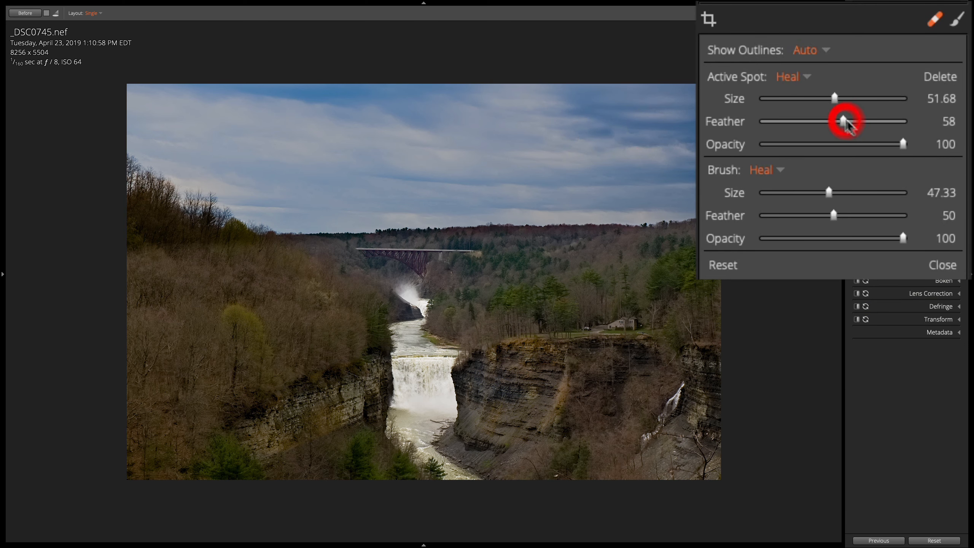
pyautogui.moveTo(903, 144); pyautogui.dragTo(886, 145)
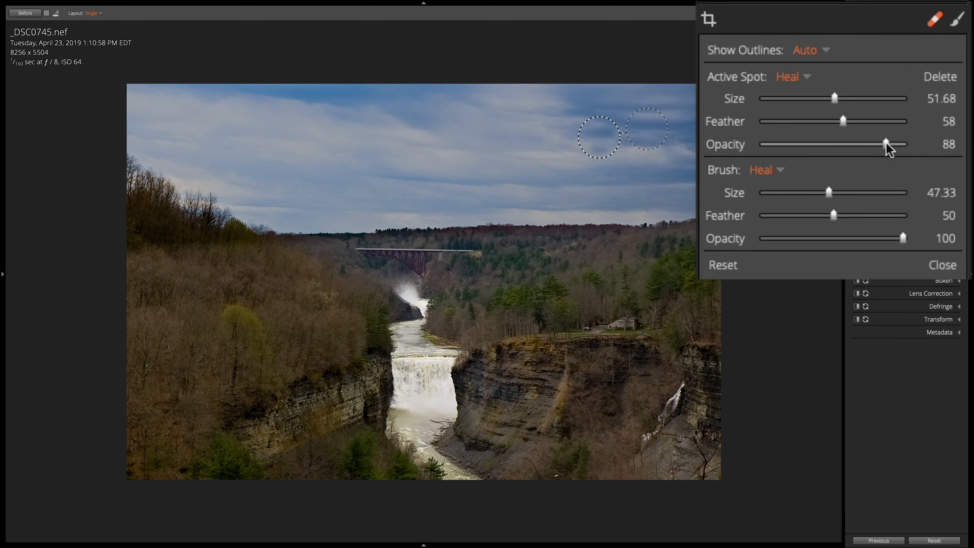
# Change the spot brush to Clone at size 52 and clone a patch of trees into the sky above the bridge
pyautogui.click(769, 171)
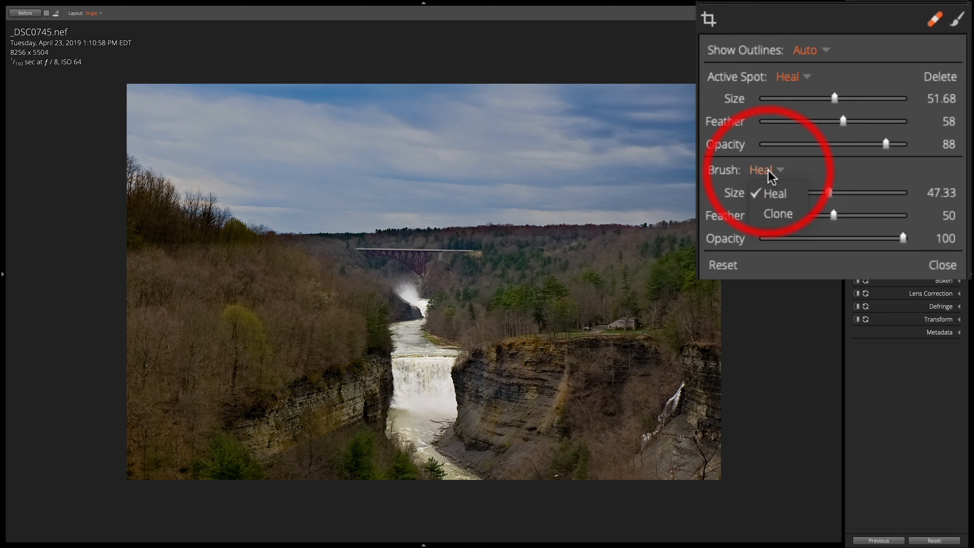
pyautogui.click(774, 213)
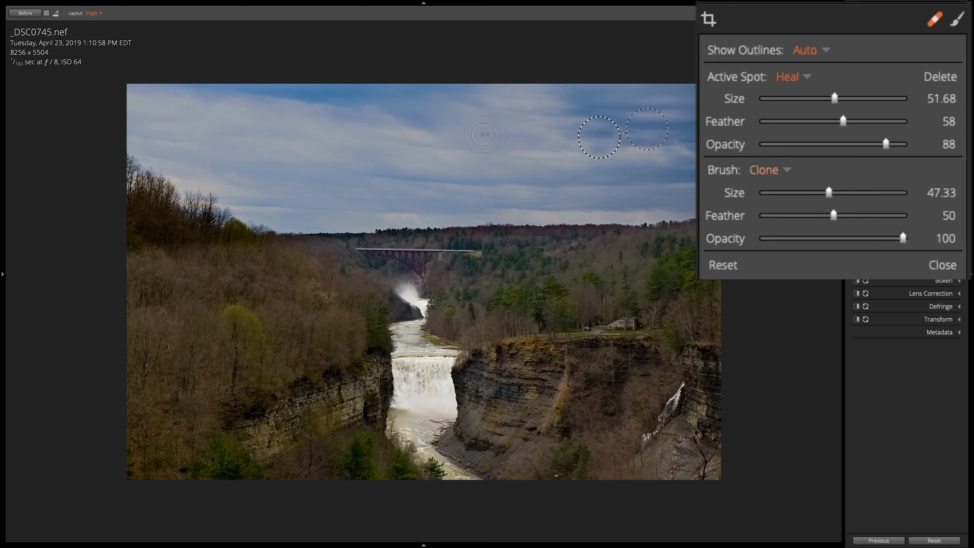
pyautogui.scroll(4, 376, 139)
pyautogui.click(377, 138)
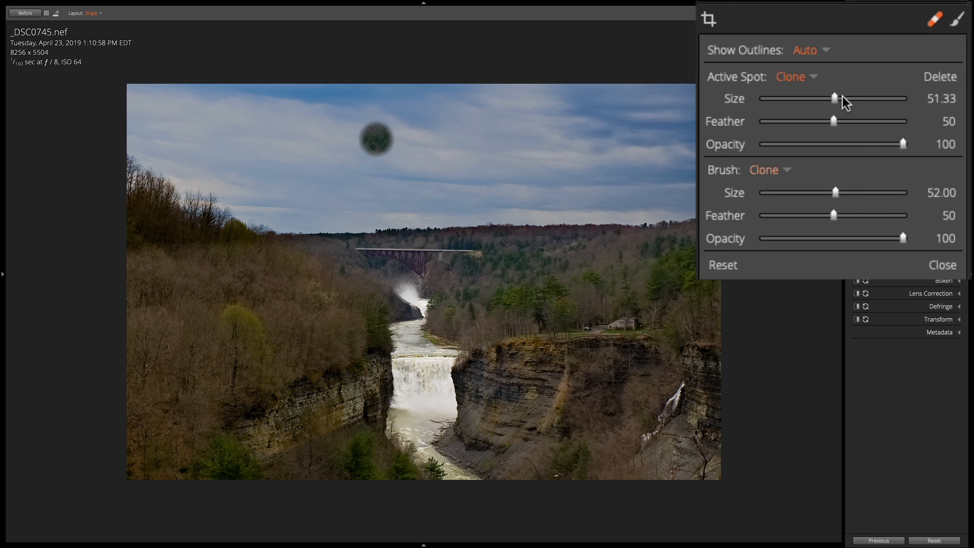
# Set the clone spot's size to 57.72, feather to 68 and opacity to 89
pyautogui.moveTo(834, 98)
pyautogui.mouseDown()
pyautogui.moveTo(865, 97)
pyautogui.moveTo(848, 97)
pyautogui.moveTo(860, 122)
pyautogui.mouseUp()
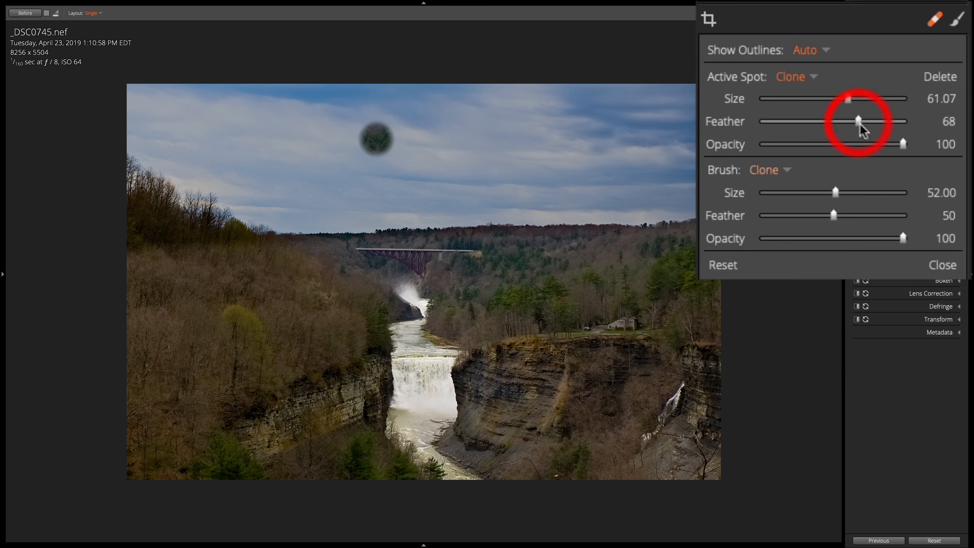
pyautogui.moveTo(902, 145); pyautogui.dragTo(888, 145)
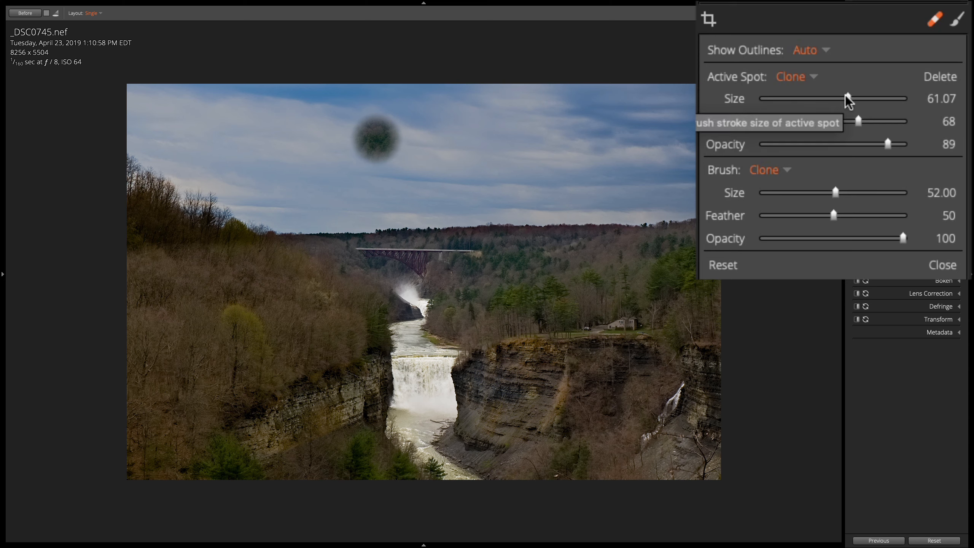
pyautogui.moveTo(848, 98); pyautogui.dragTo(843, 99)
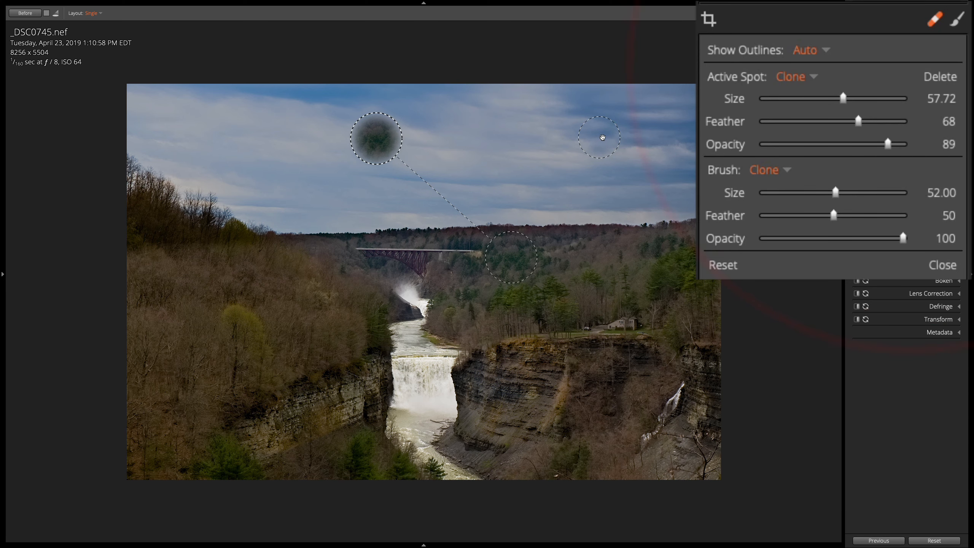
# Select the heal and clone spots in turn, delete both from the sky, and leave the spot healing tool
pyautogui.click(601, 138)
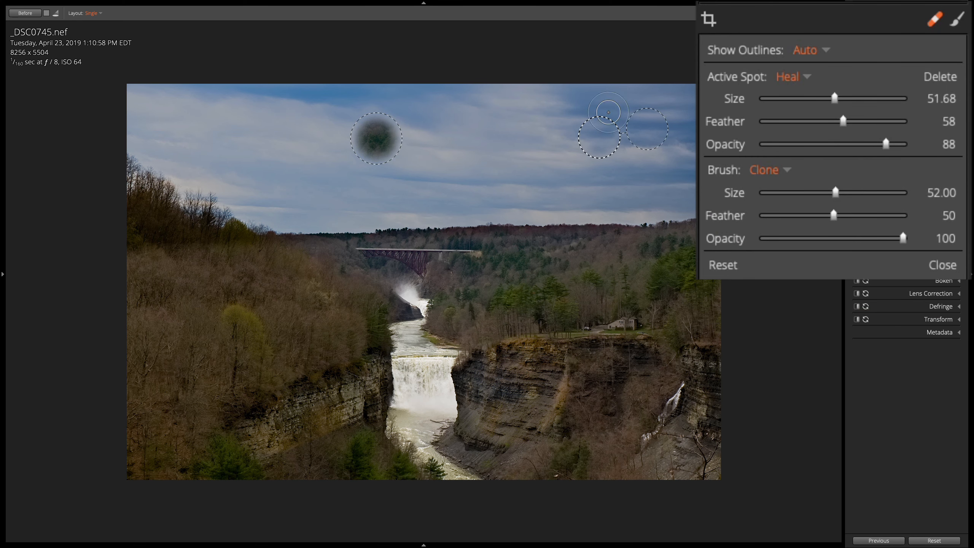
pyautogui.click(375, 138)
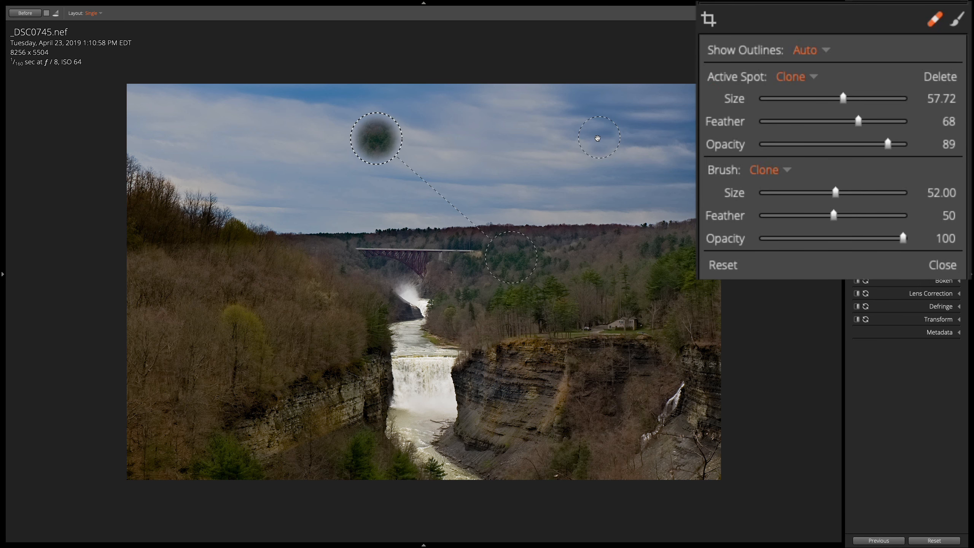
pyautogui.click(599, 137)
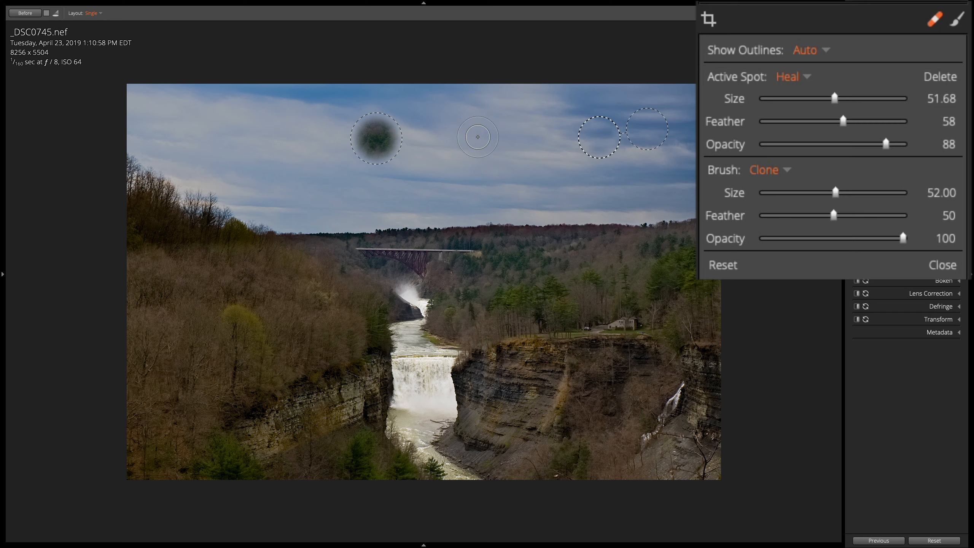
pyautogui.press('BackSpace')
pyautogui.click(371, 154)
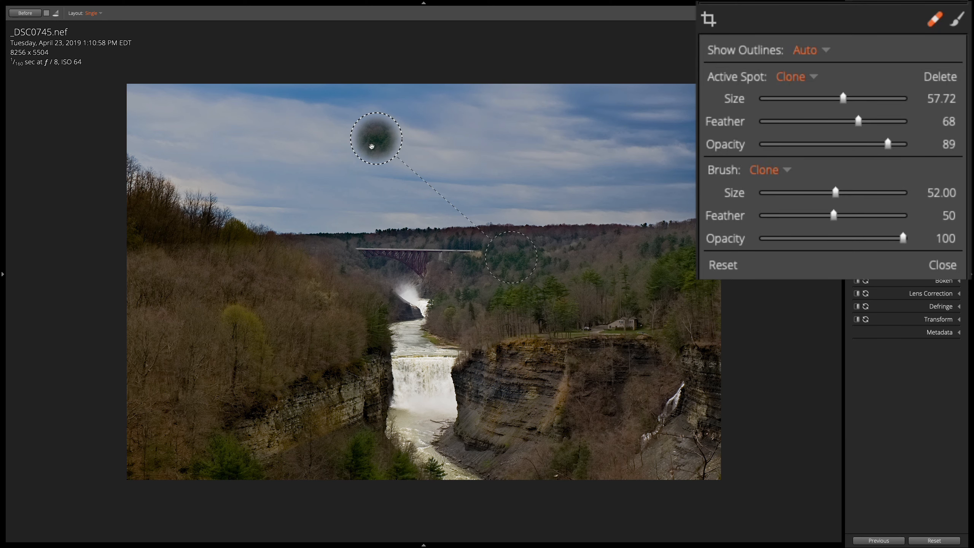
pyautogui.click(374, 141)
pyautogui.press('BackSpace')
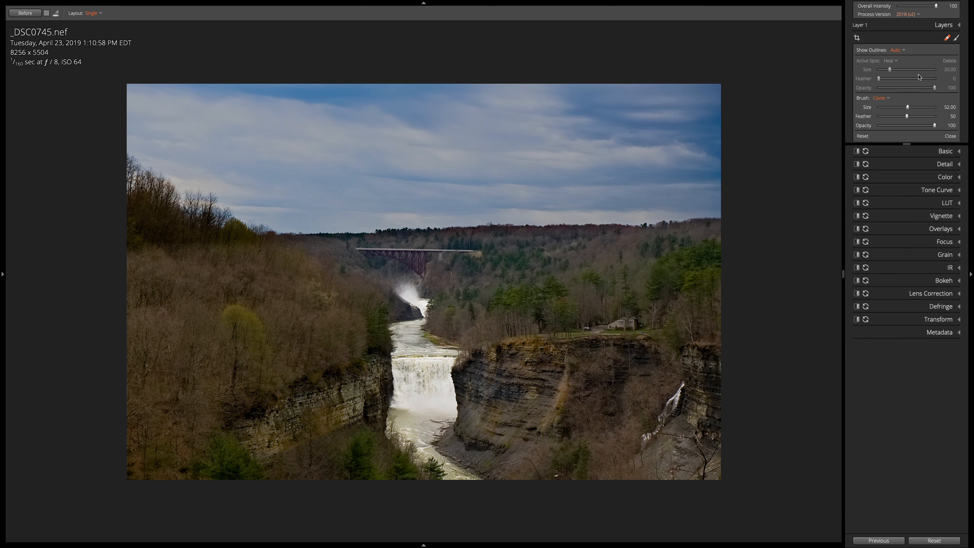
pyautogui.click(946, 40)
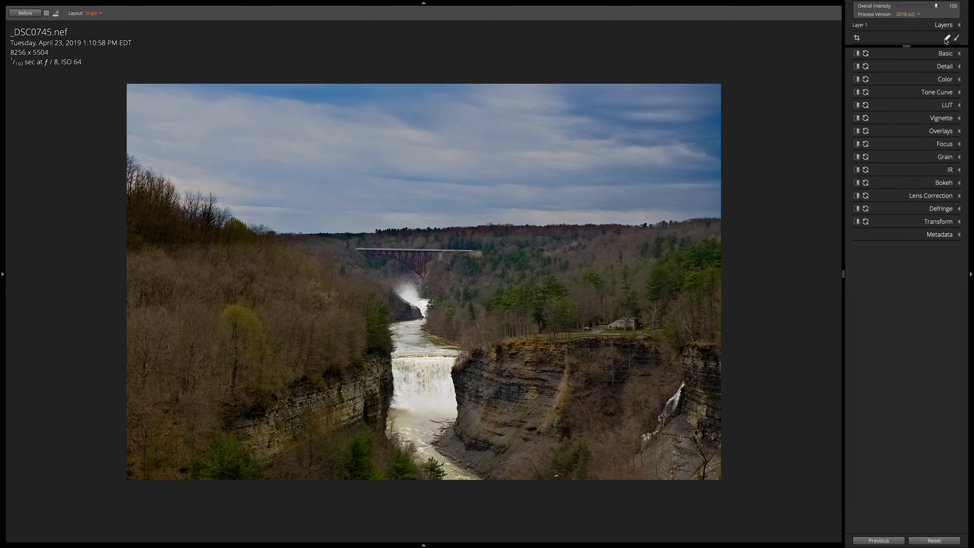
# Open and close the Crop and Rotate tool, then check the layer list and collapse the Layers panel again
pyautogui.click(857, 38)
pyautogui.click(857, 37)
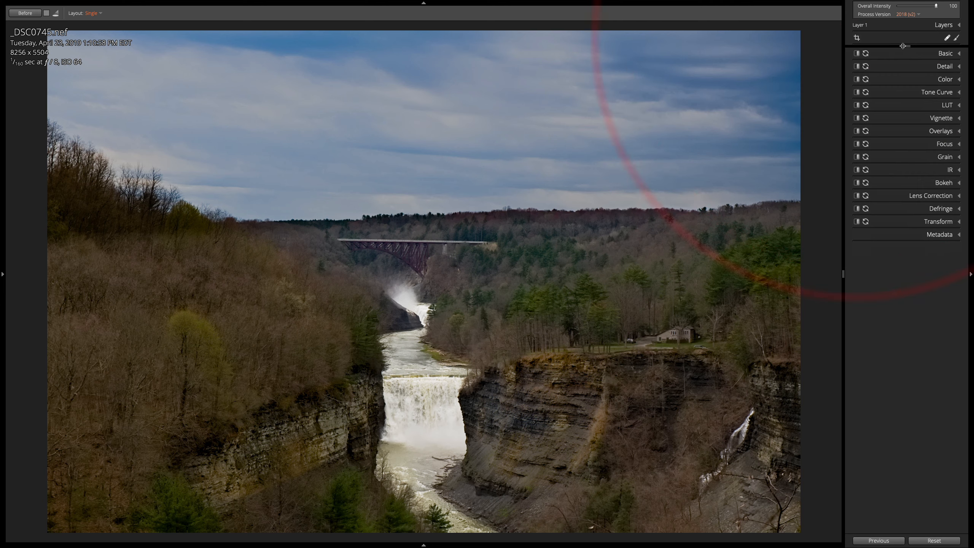
pyautogui.click(957, 26)
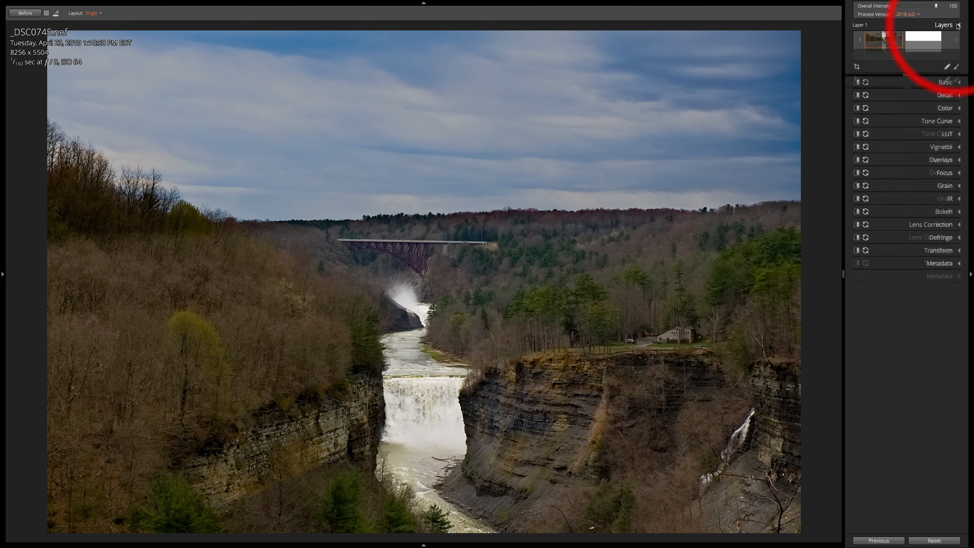
pyautogui.click(958, 25)
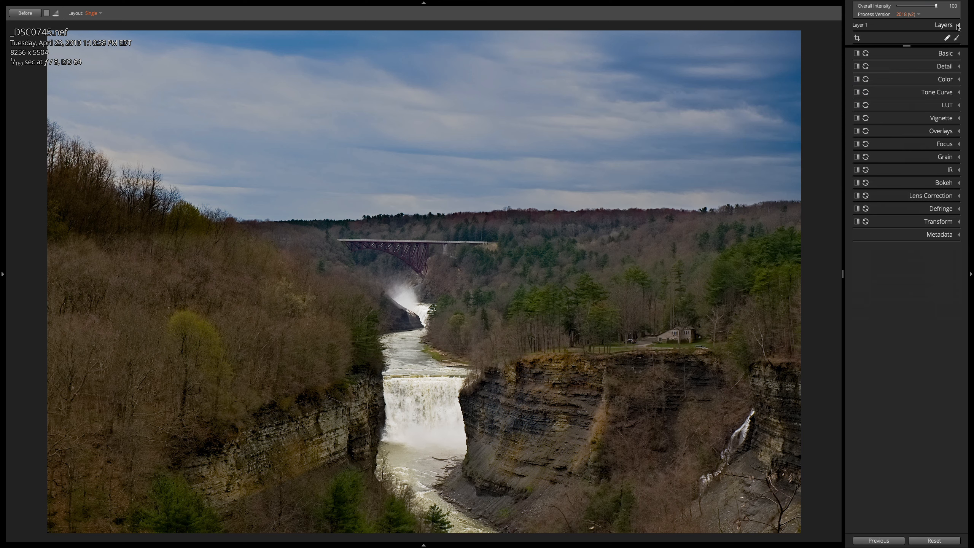
pyautogui.click(958, 26)
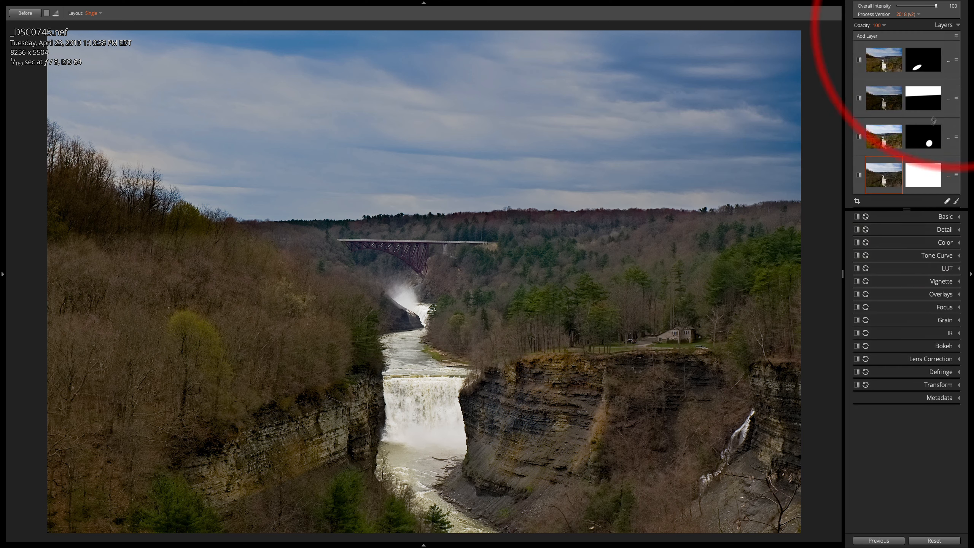
pyautogui.click(958, 26)
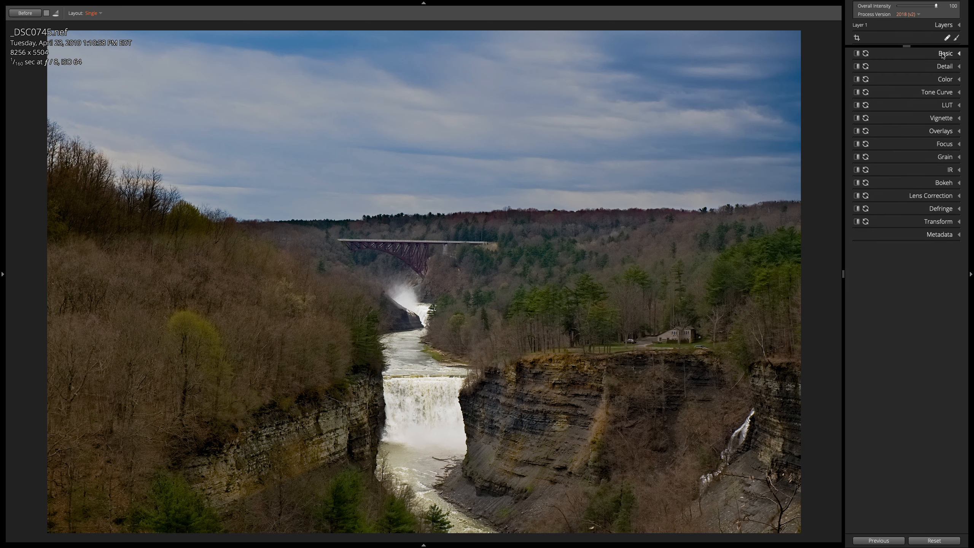
# Review the Basic adjustments and their color profile options, and the Detail sharpening and noise reduction settings, collapsing each group
pyautogui.click(944, 53)
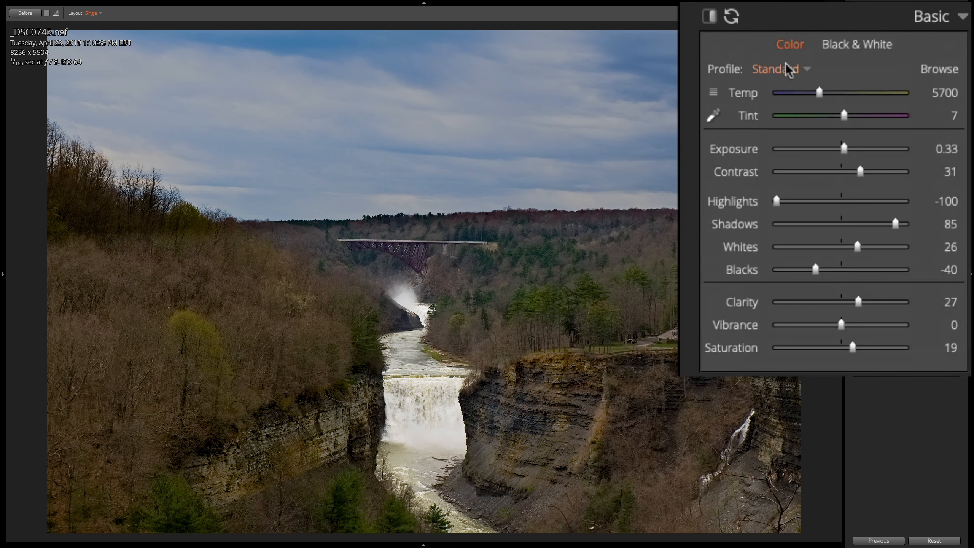
pyautogui.click(787, 71)
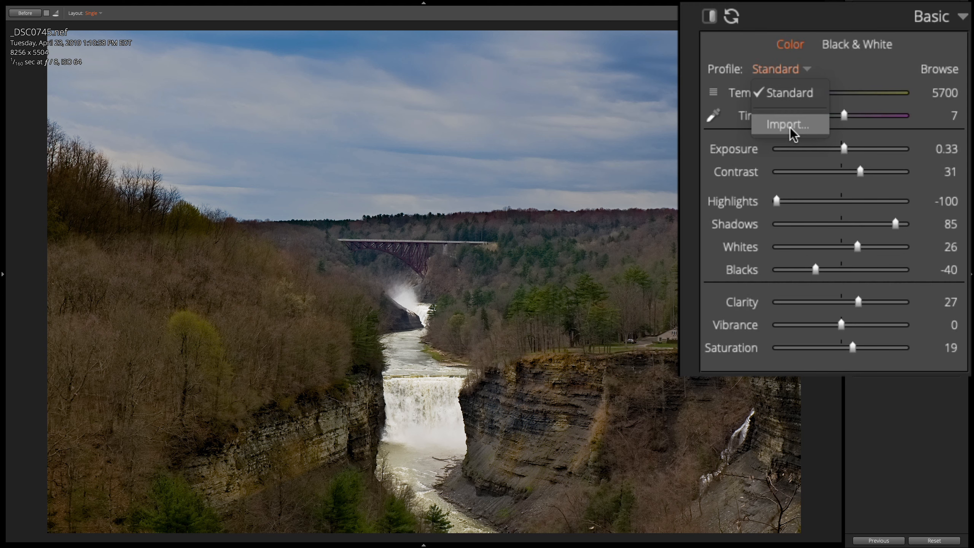
pyautogui.click(857, 63)
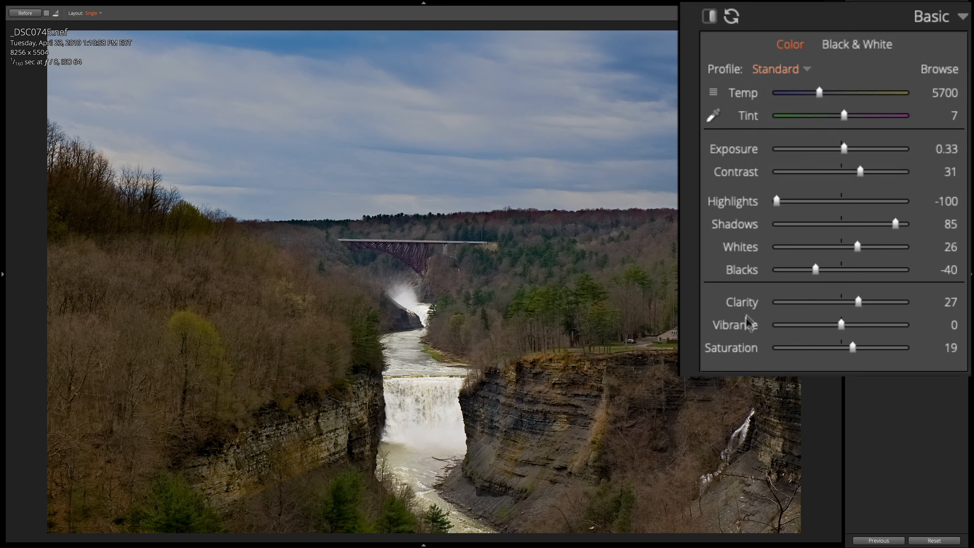
pyautogui.click(946, 54)
pyautogui.click(946, 66)
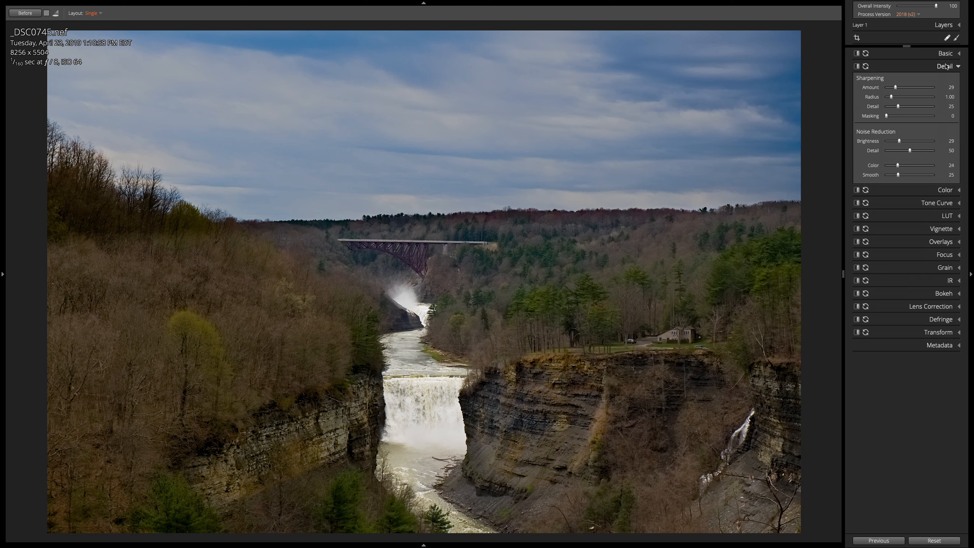
pyautogui.click(945, 66)
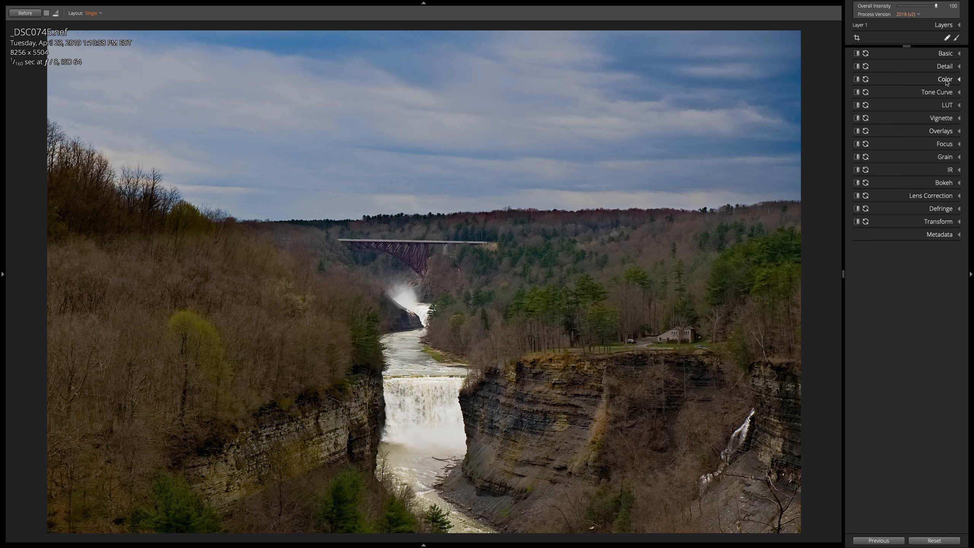
# Try the Orange color filter preset on the photo, switch the filter back to Off, and collapse the Color settings
pyautogui.click(946, 80)
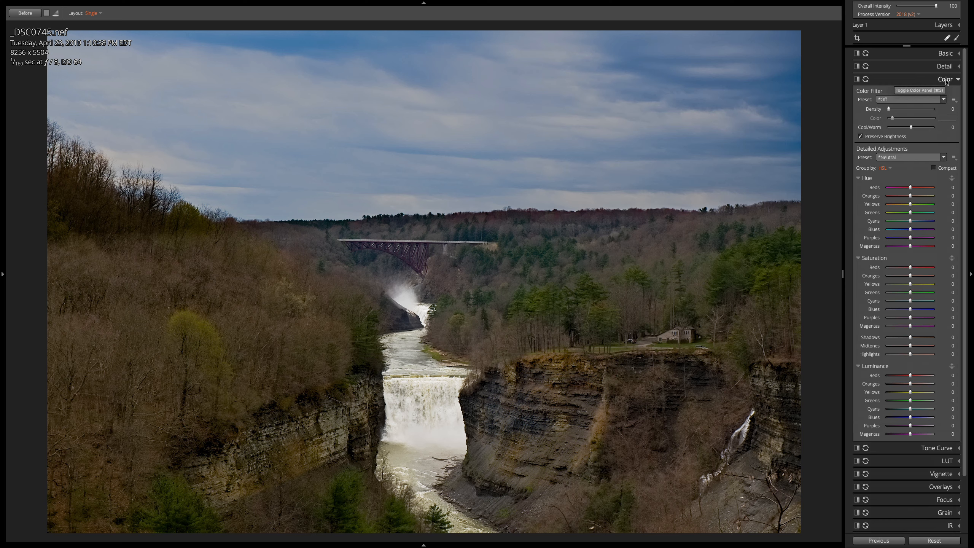
pyautogui.click(943, 101)
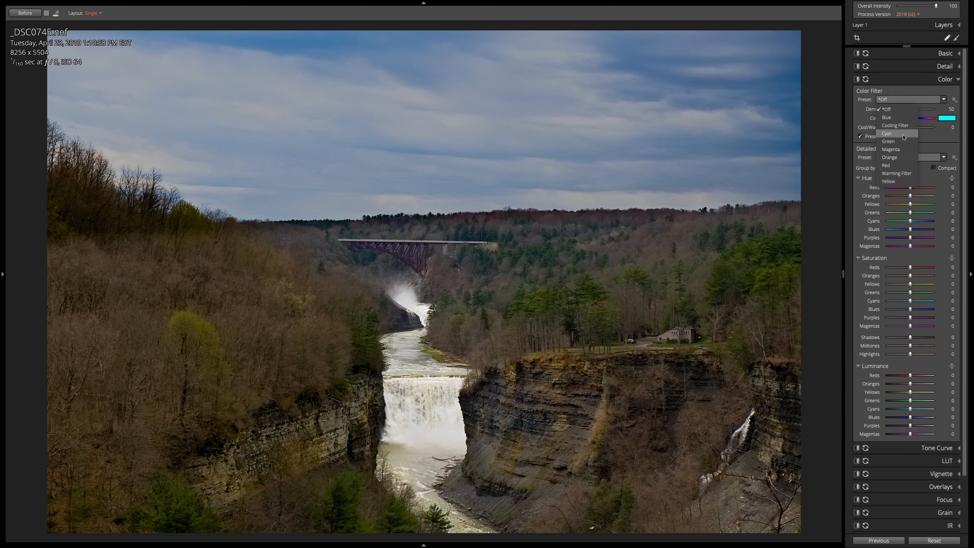
pyautogui.click(895, 158)
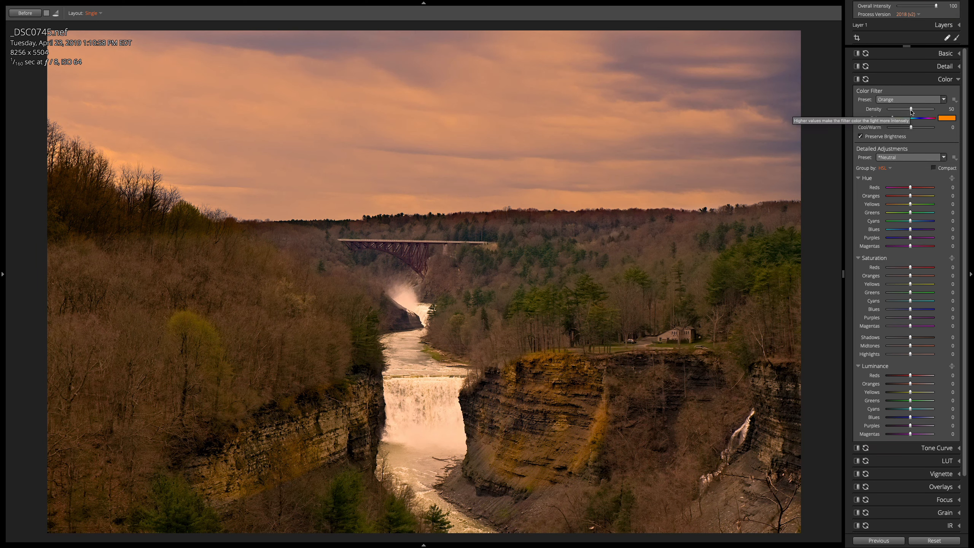
pyautogui.click(893, 100)
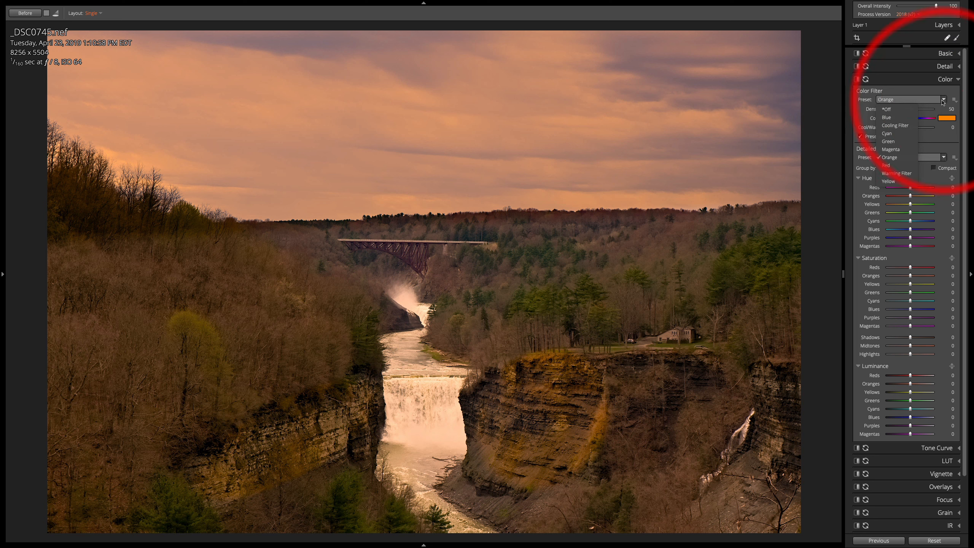
pyautogui.click(893, 109)
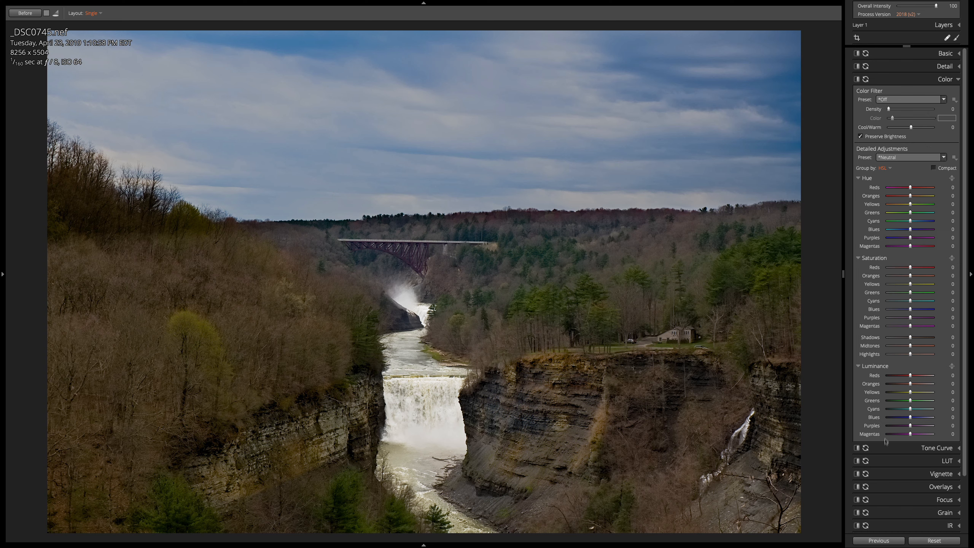
pyautogui.click(940, 79)
# Review the Tone Curve, LUT and Vignette settings in turn, collapsing each group
pyautogui.click(945, 92)
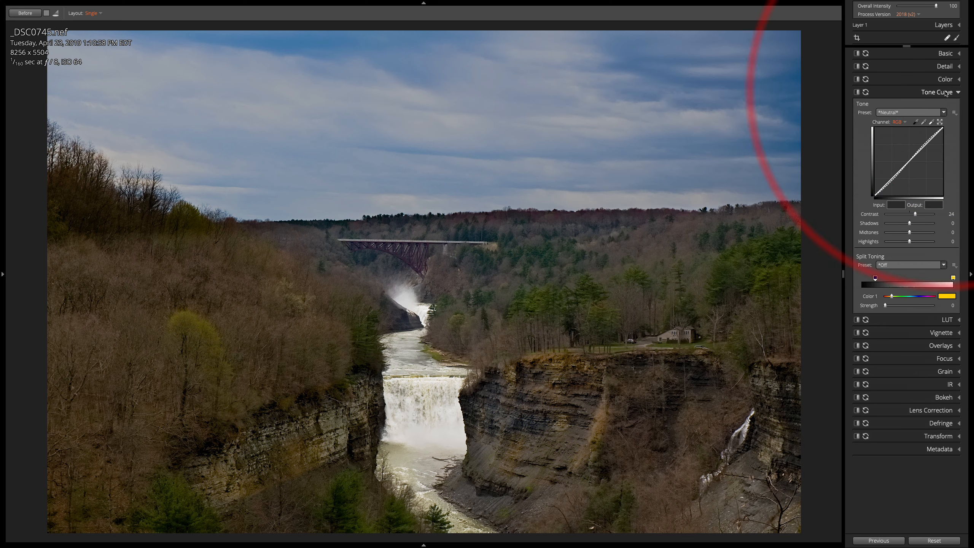
pyautogui.click(945, 92)
pyautogui.click(945, 104)
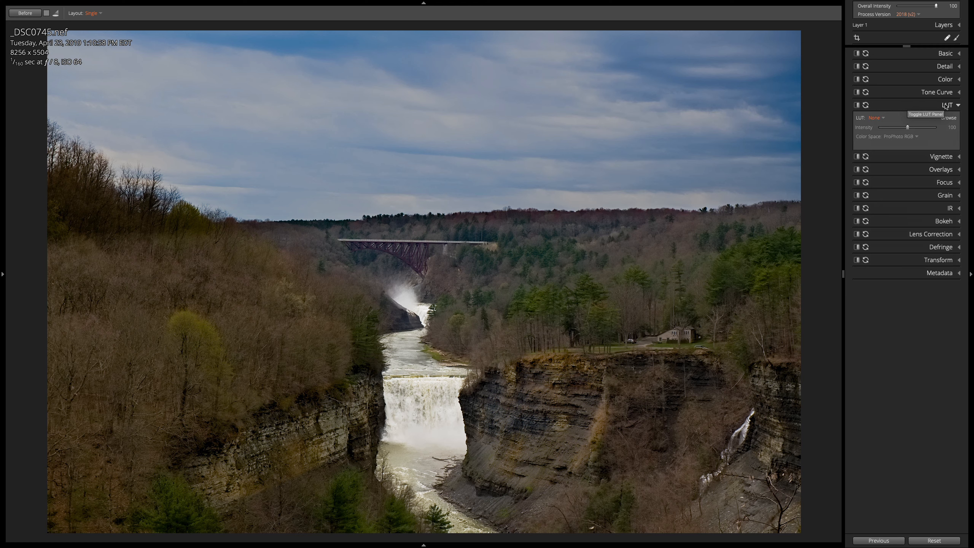
pyautogui.click(946, 106)
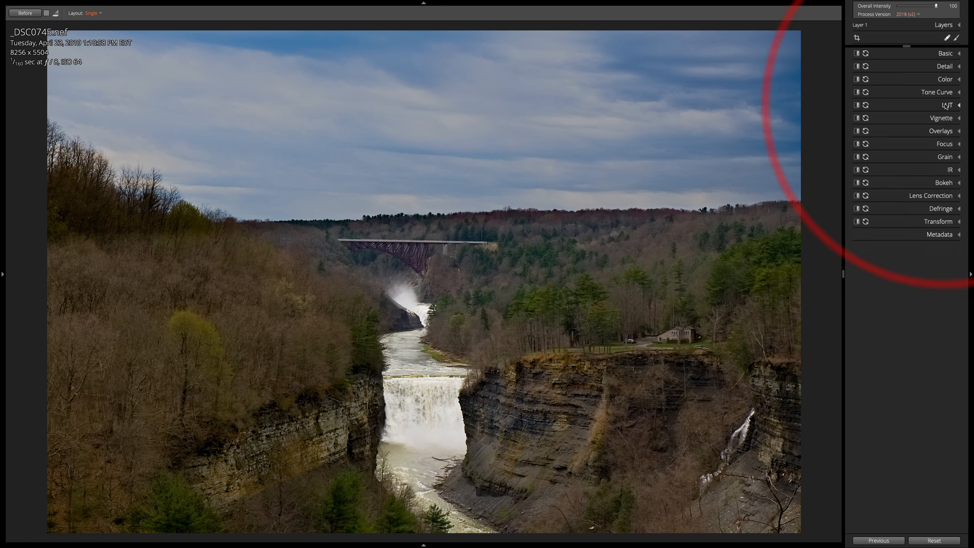
pyautogui.click(947, 118)
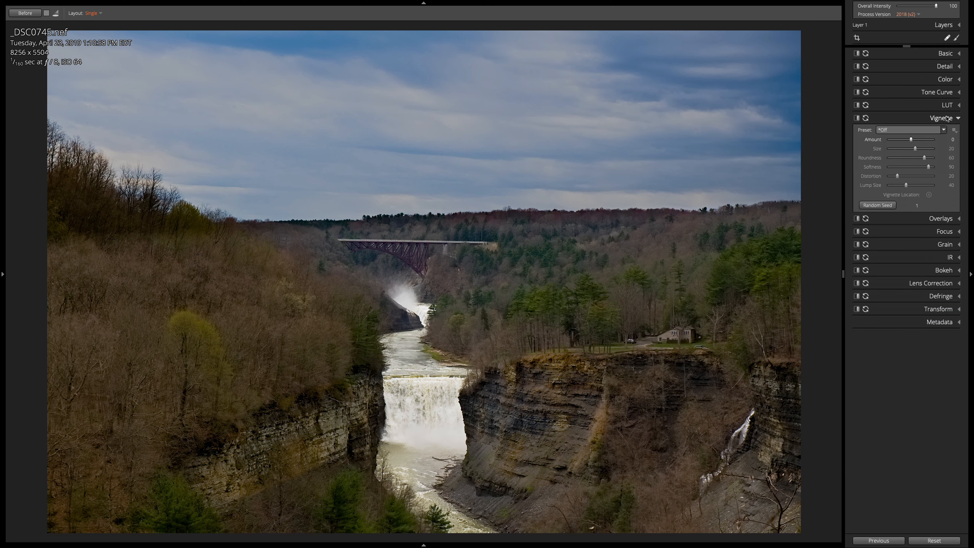
pyautogui.click(947, 118)
# Look through the border, light effect and texture settings under Overlays, and collapse the group
pyautogui.click(950, 131)
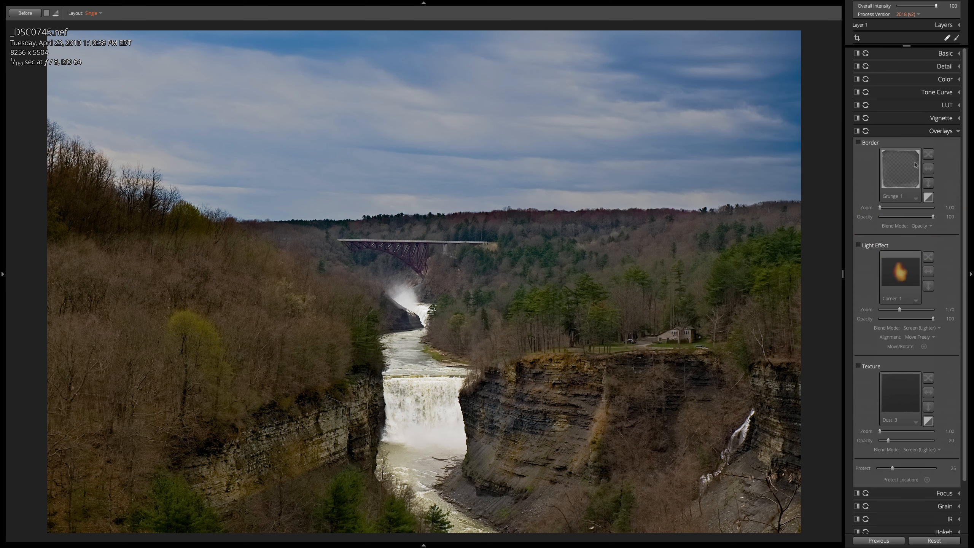
pyautogui.scroll(-1, 933, 275)
pyautogui.scroll(-3, 935, 262)
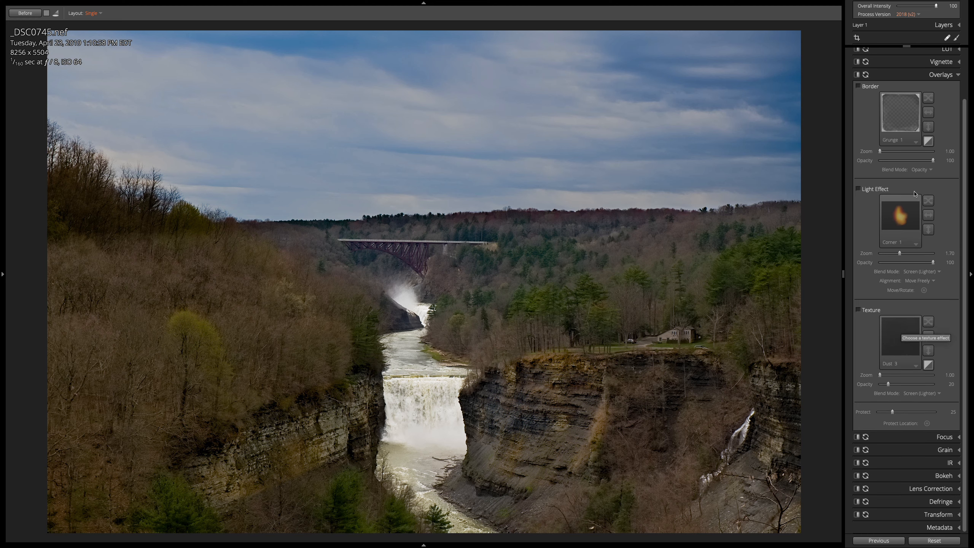
pyautogui.click(936, 75)
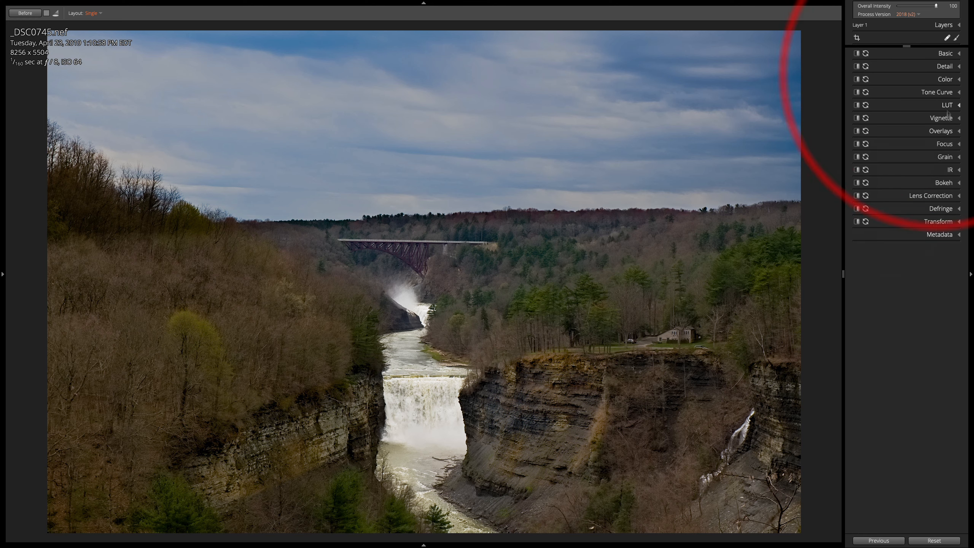
# Review the Focus sharpen and blur settings and the Grain settings, collapsing each group
pyautogui.click(943, 144)
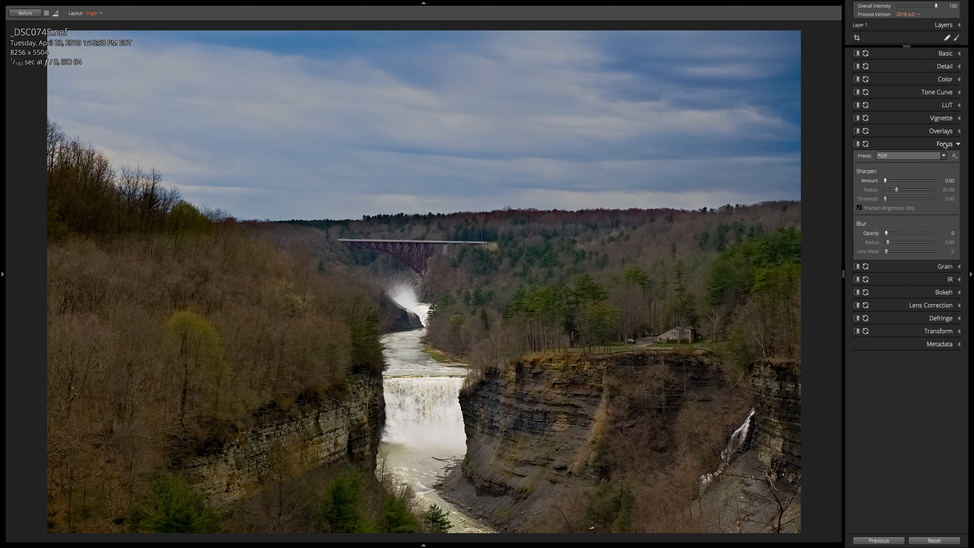
pyautogui.click(944, 144)
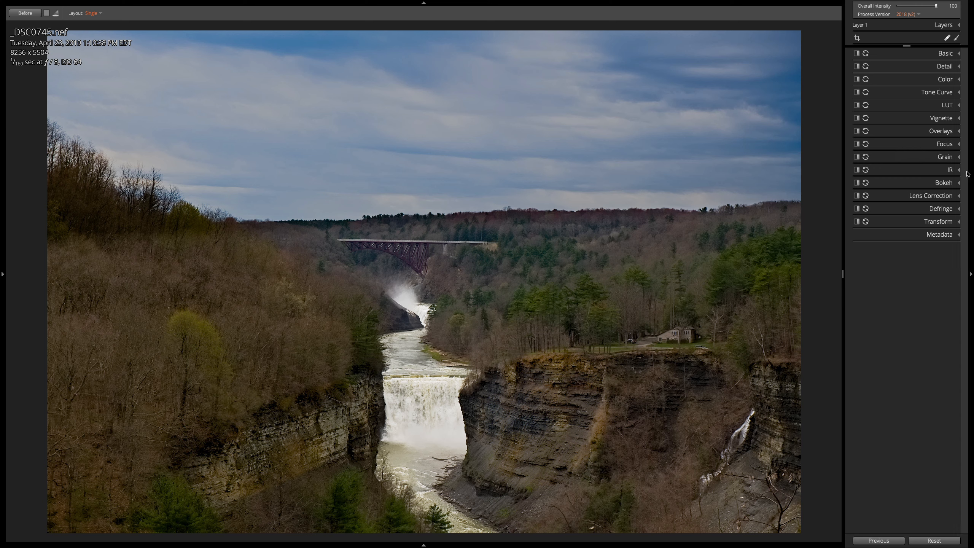
pyautogui.click(942, 156)
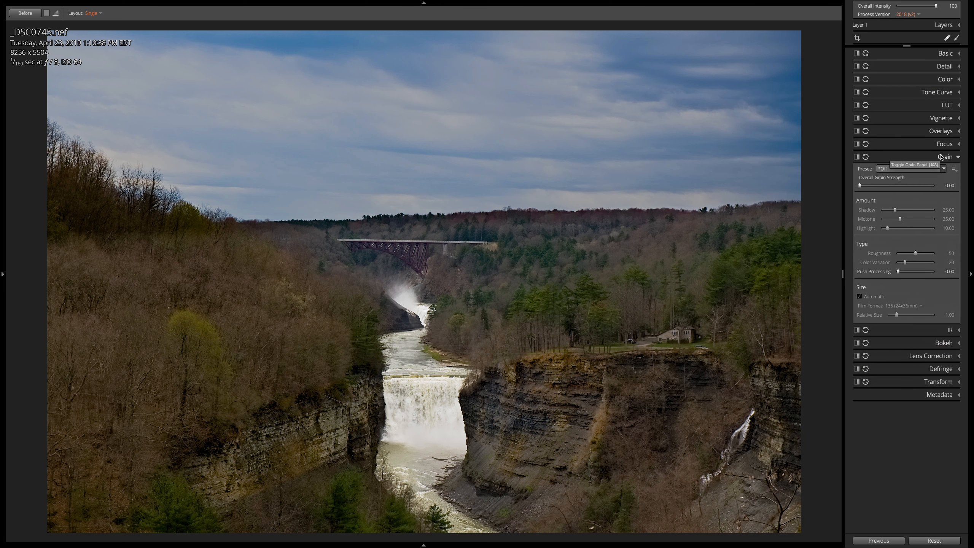
pyautogui.click(943, 156)
# Preview infrared presets such as IR - Fog - White Out without applying one, and review the Bokeh focus region and lens settings
pyautogui.click(949, 172)
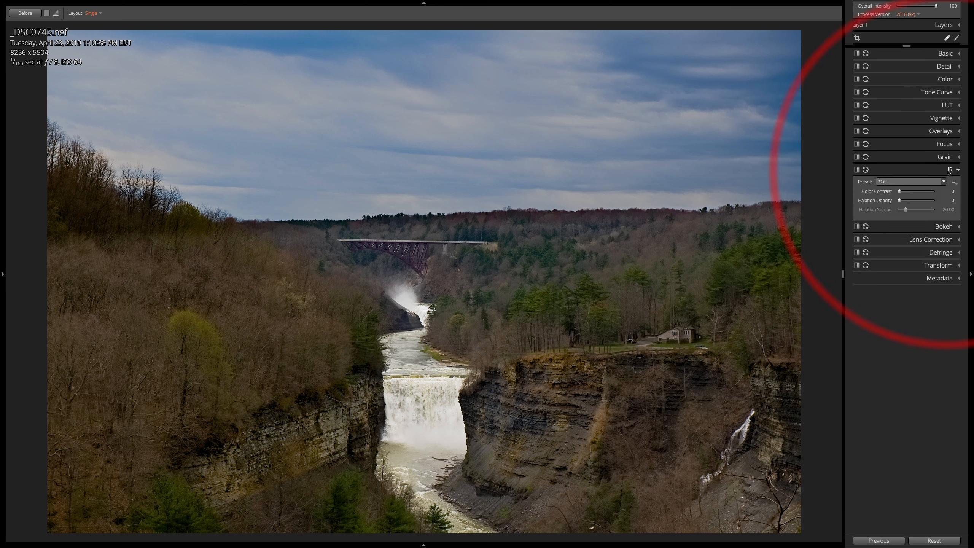
pyautogui.click(933, 184)
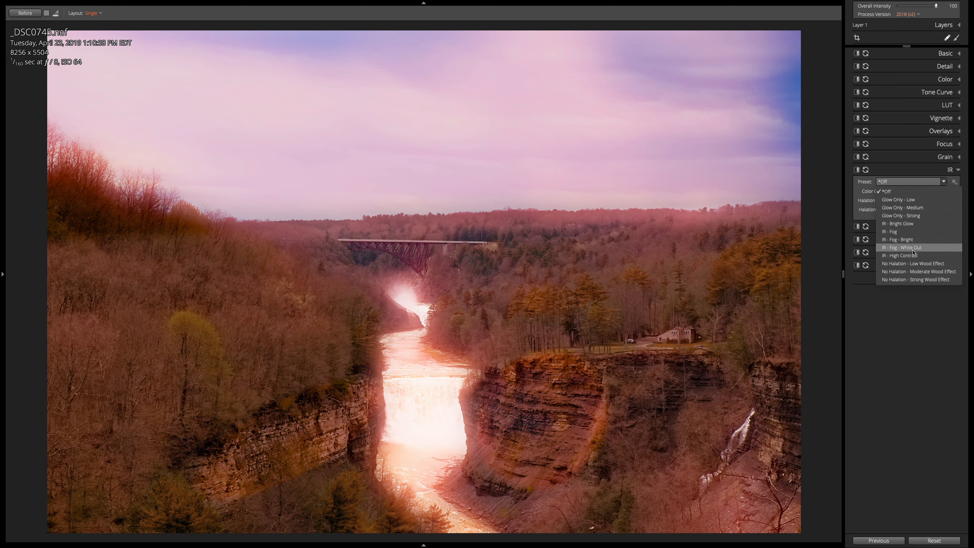
pyautogui.click(946, 170)
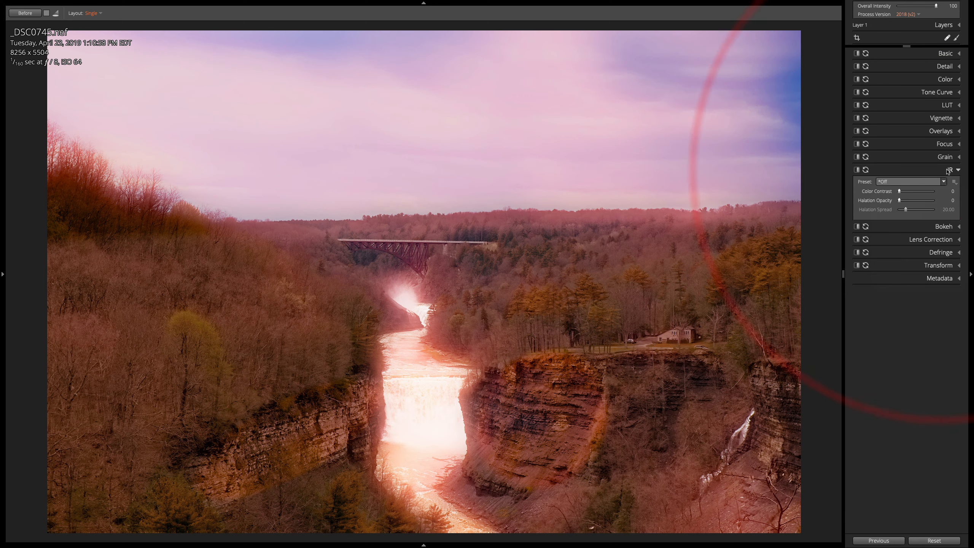
pyautogui.click(958, 170)
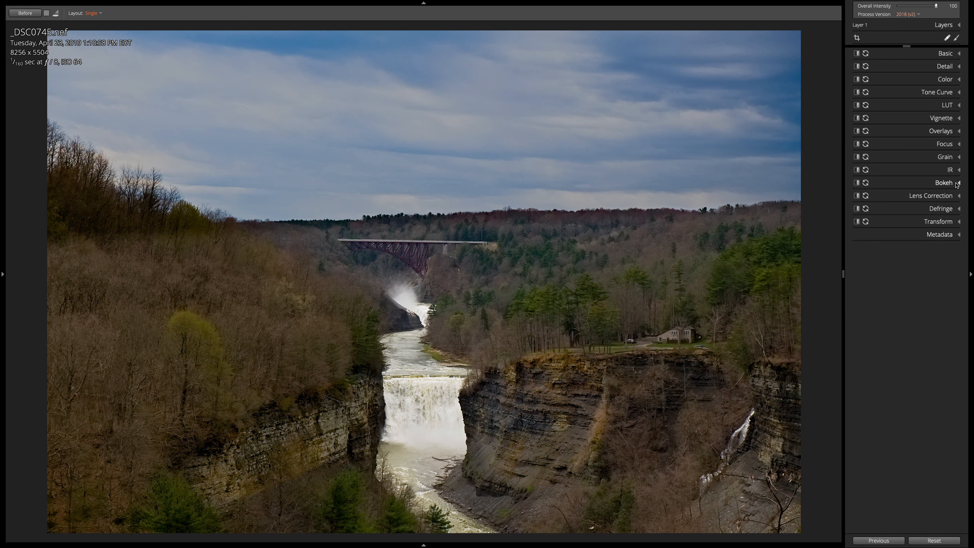
pyautogui.click(959, 183)
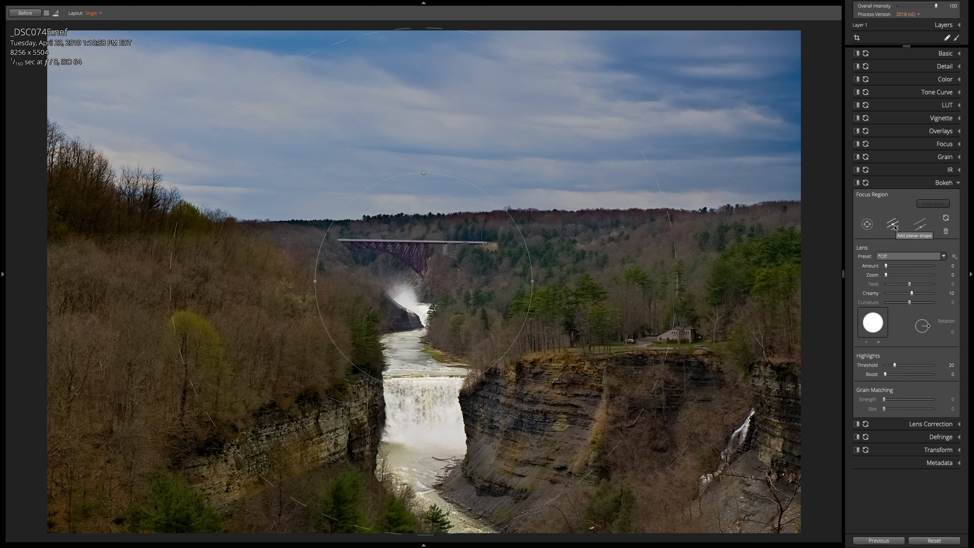
pyautogui.click(944, 183)
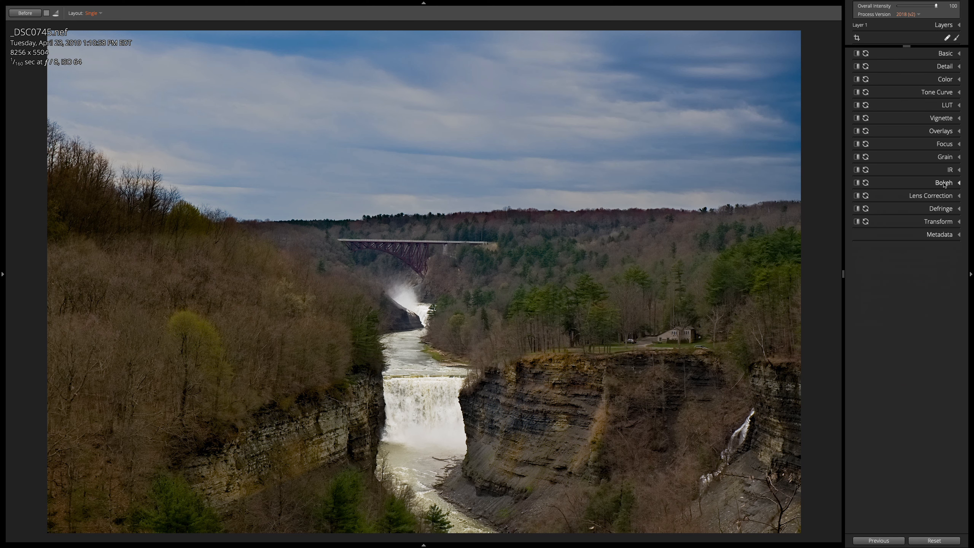
# Set the lens profile maker to Nikon, browse the available models without choosing one, and collapse the Lens Correction settings
pyautogui.click(934, 197)
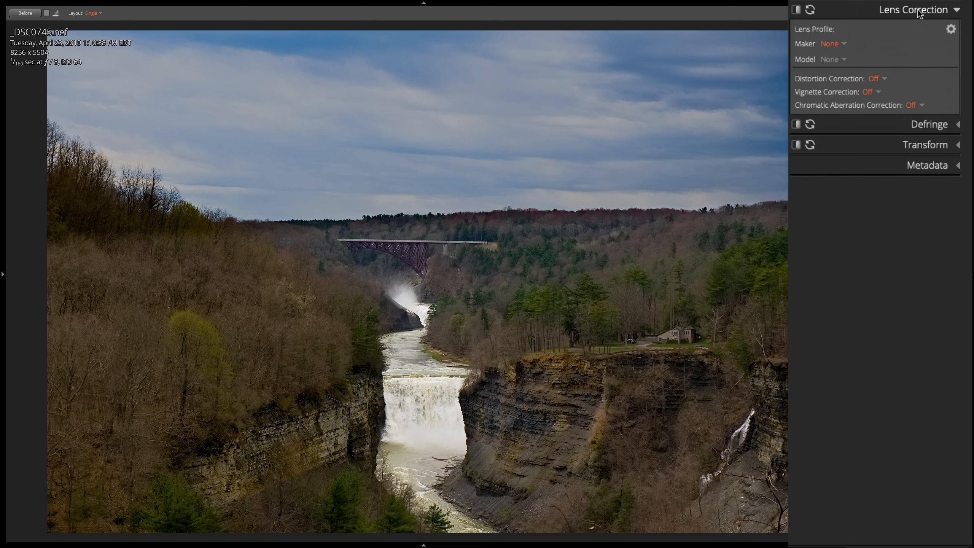
pyautogui.click(843, 43)
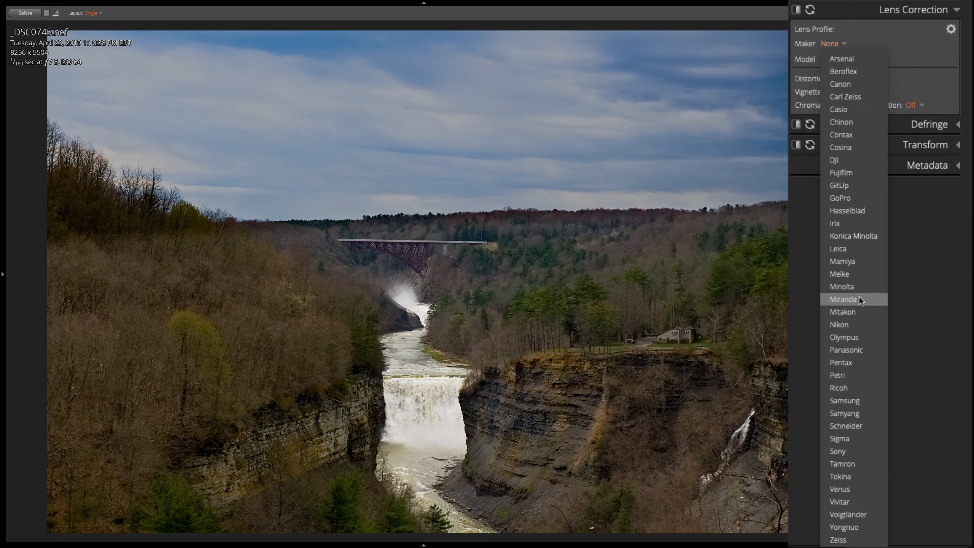
pyautogui.click(851, 323)
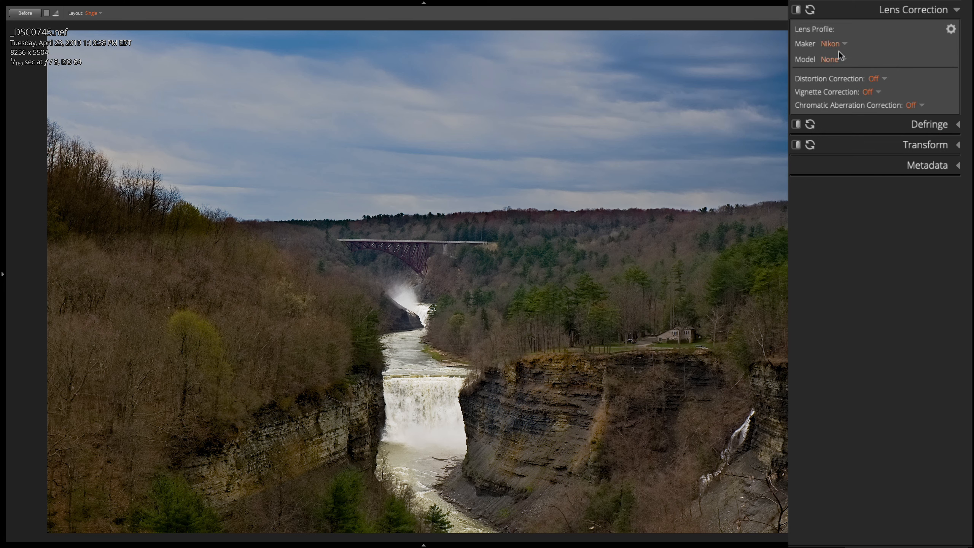
pyautogui.click(837, 60)
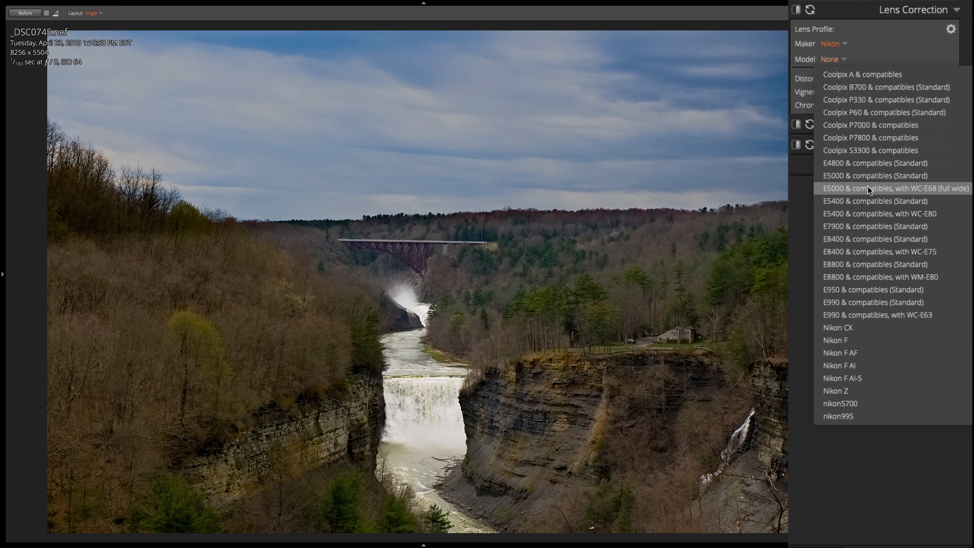
pyautogui.click(851, 57)
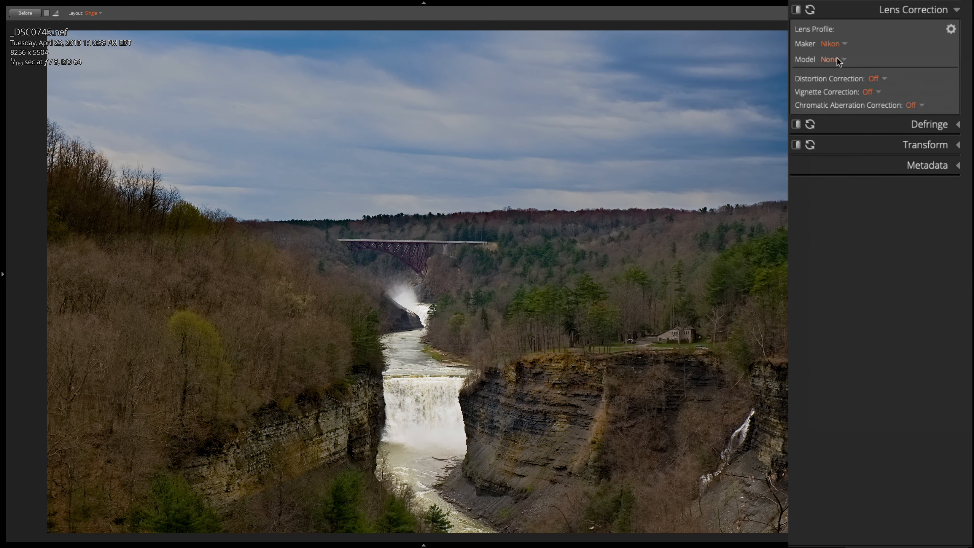
pyautogui.click(919, 10)
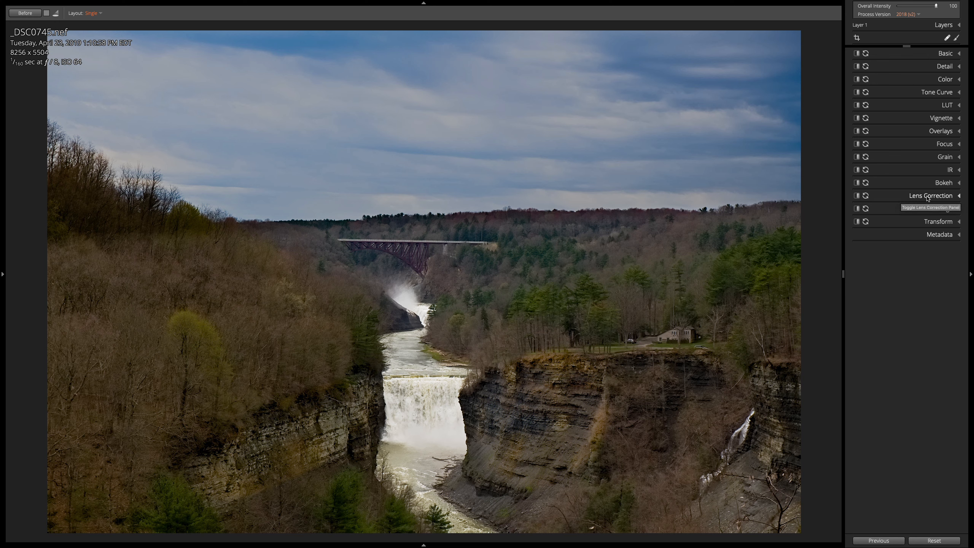
# Recheck and collapse the Lens Correction settings, and open the Defringe settings
pyautogui.click(948, 196)
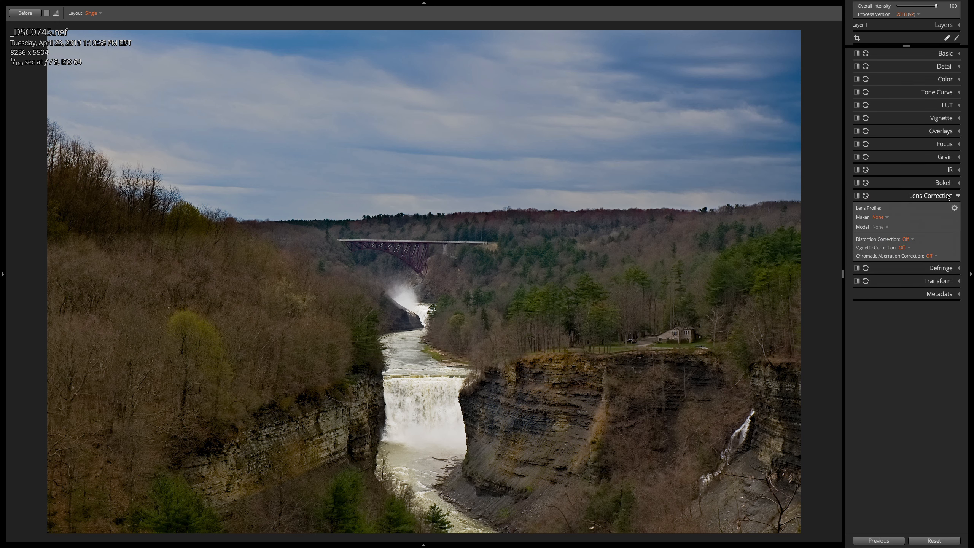
pyautogui.click(949, 196)
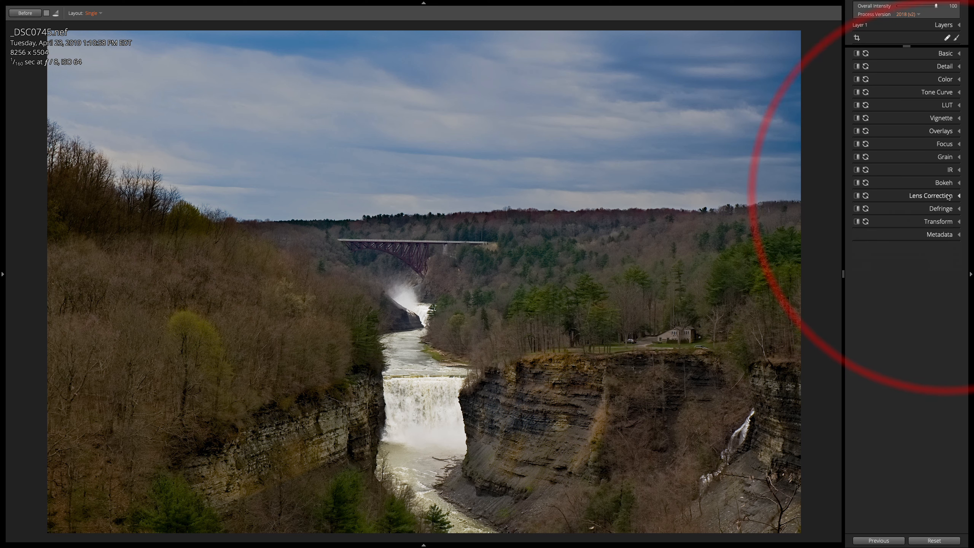
pyautogui.click(944, 210)
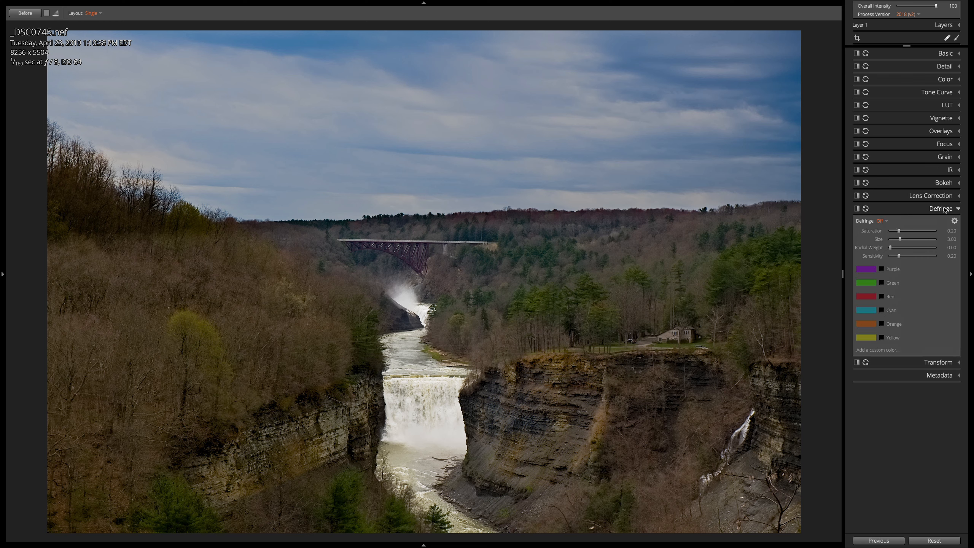
# Review the Transform settings and the photo's metadata, leaving the Defringe, Transform and Metadata groups collapsed
pyautogui.click(944, 209)
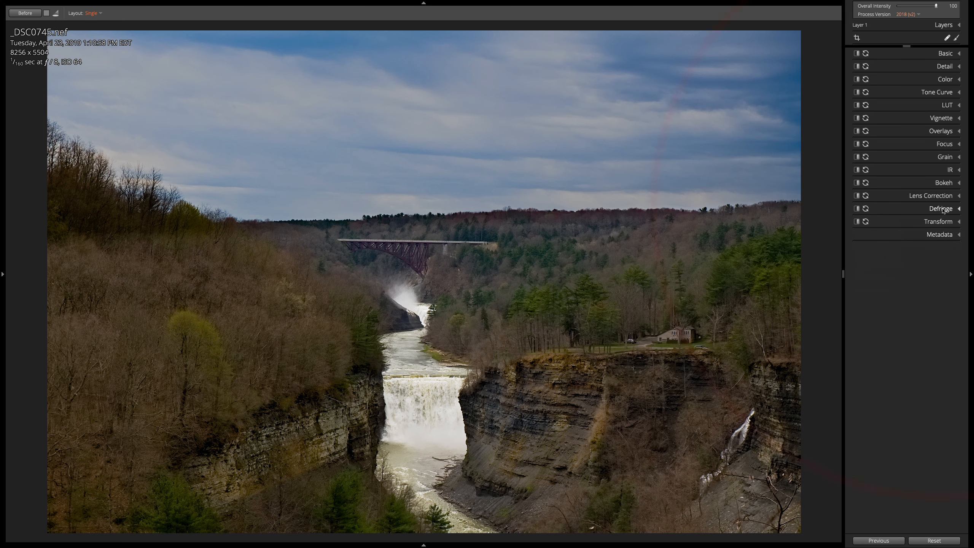
pyautogui.click(943, 221)
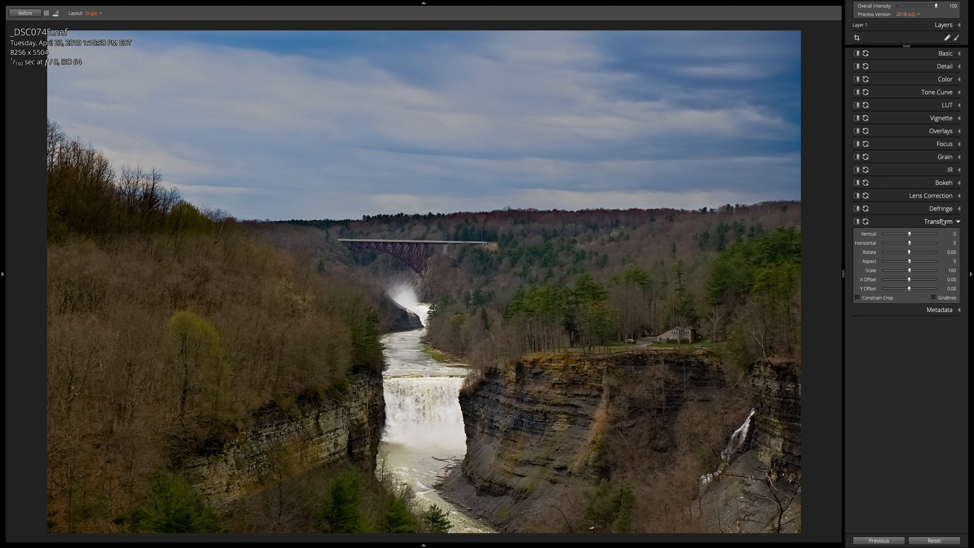
pyautogui.click(943, 222)
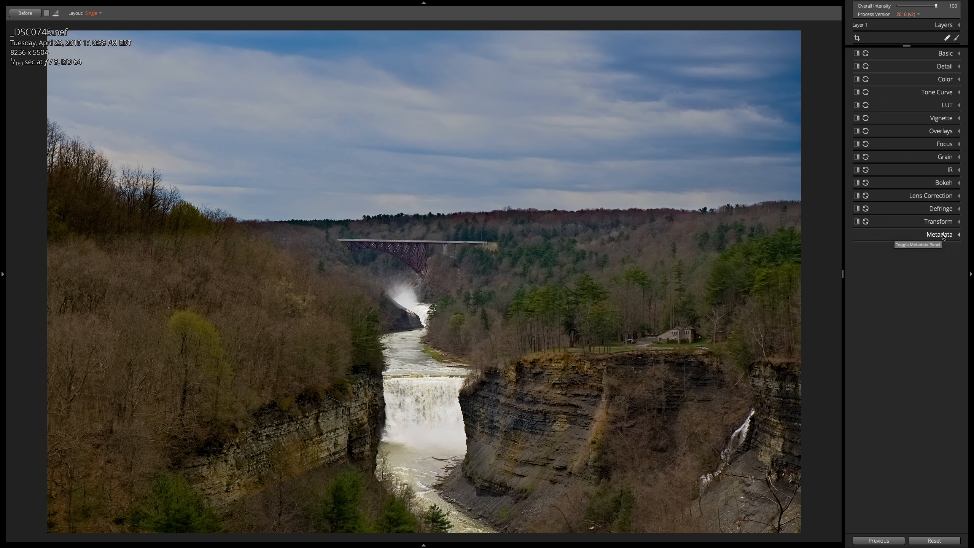
pyautogui.click(943, 236)
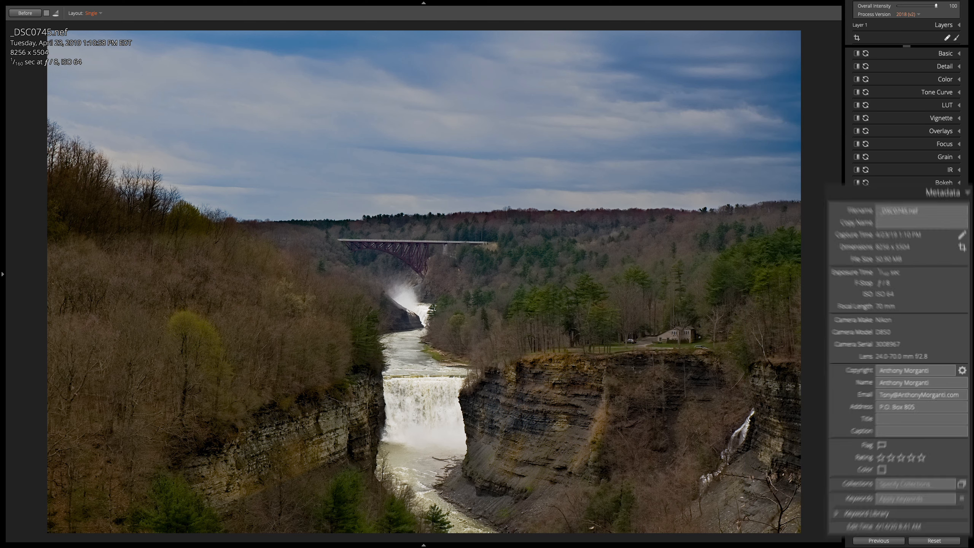
pyautogui.click(939, 236)
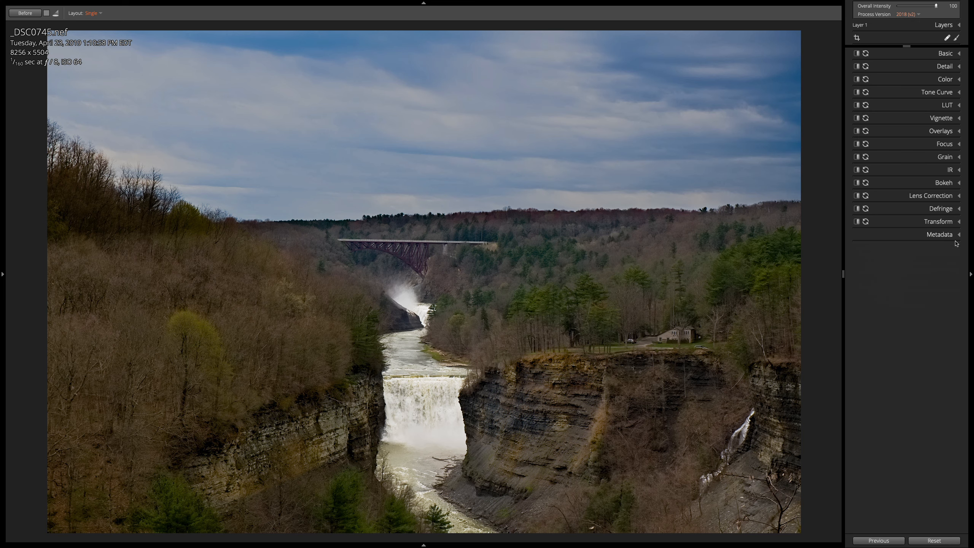
# Flag _DSC0745.nef and rate it four stars in the grid view, and check the flag and rating in its metadata
pyautogui.press('g')
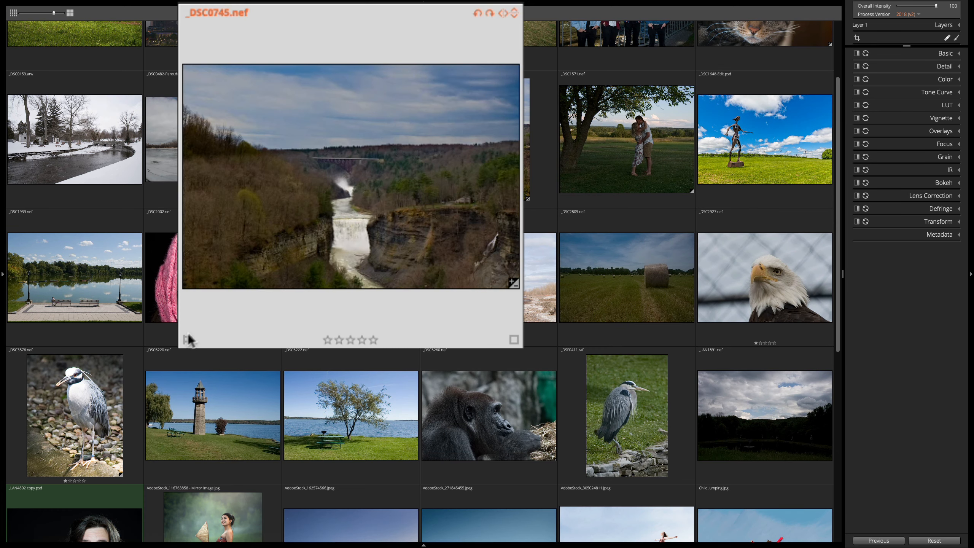
pyautogui.click(184, 338)
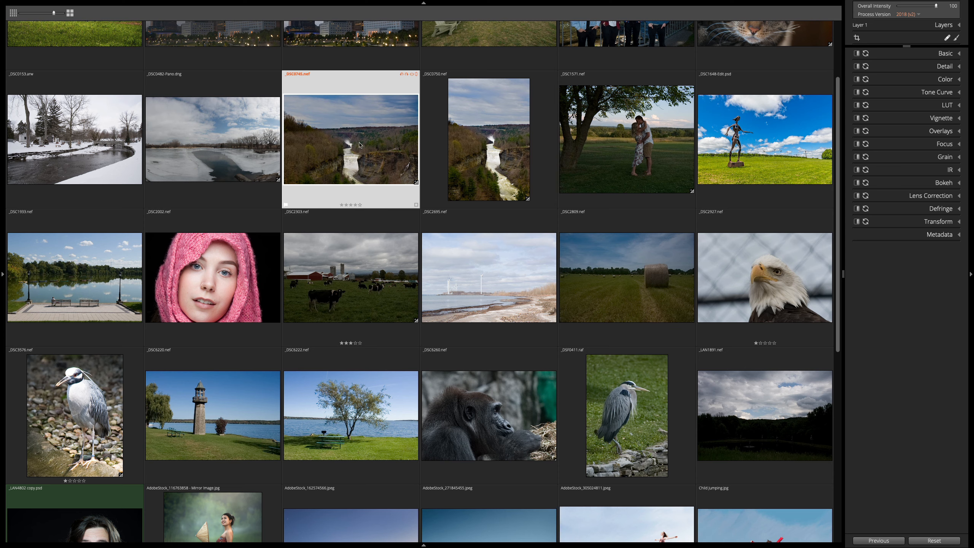
pyautogui.click(944, 234)
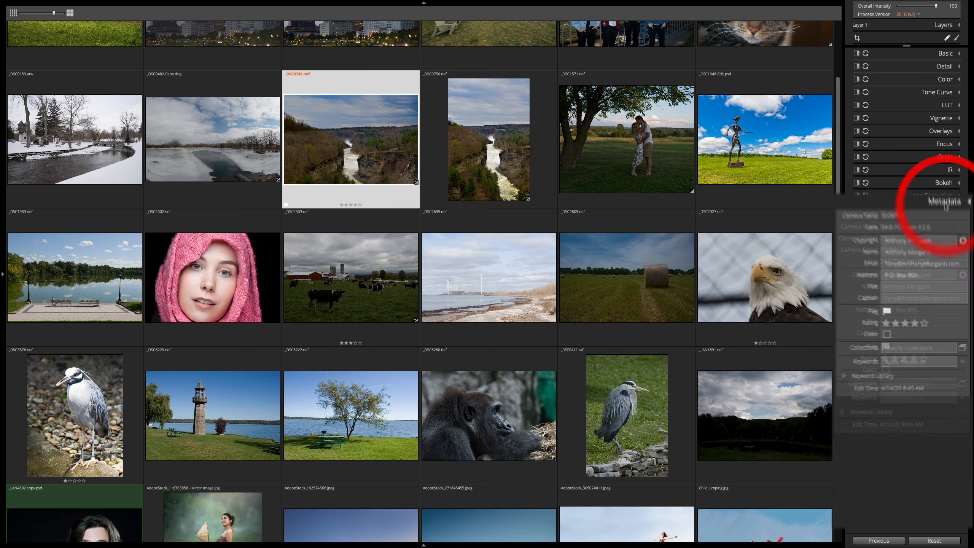
pyautogui.click(943, 235)
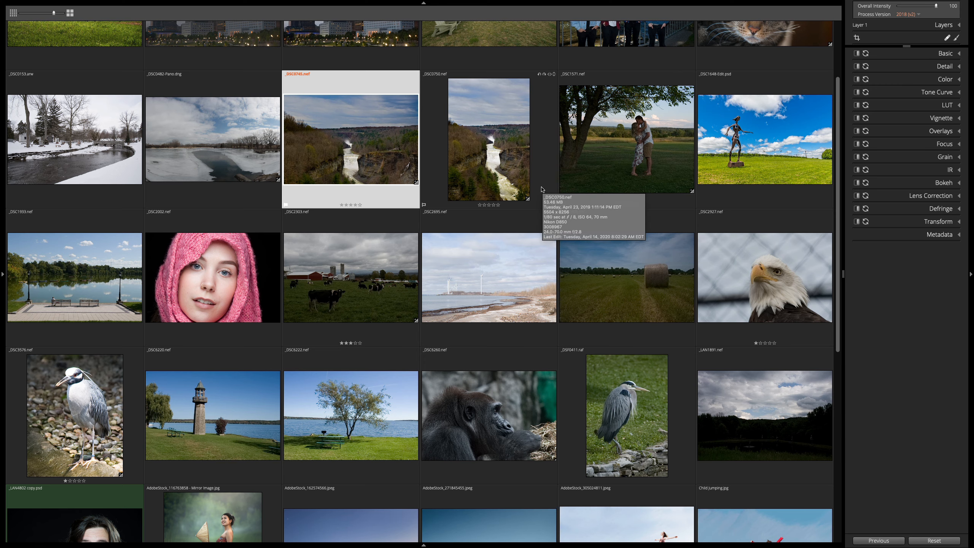
# Return to the single-photo view and open the Export to Folder settings to review the destination and file naming
pyautogui.press('`')
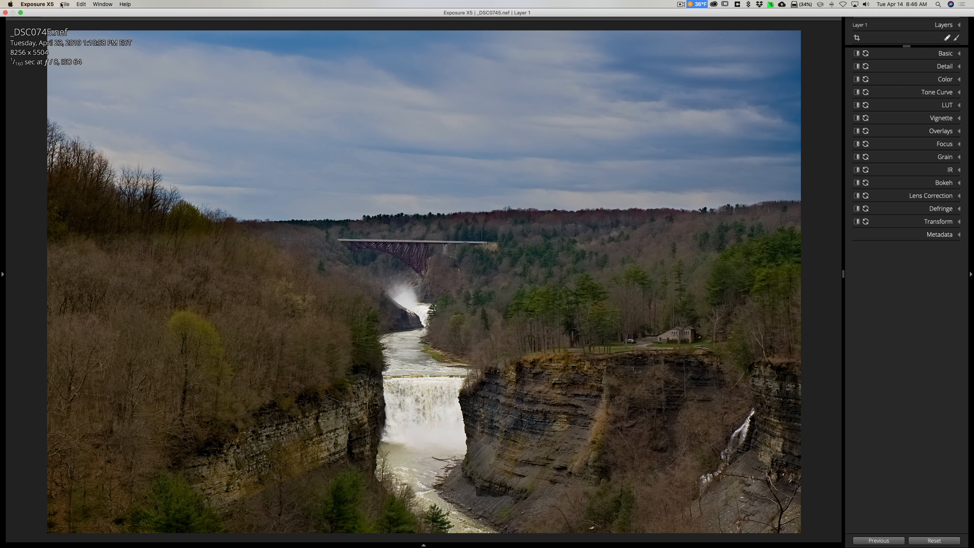
pyautogui.click(63, 4)
pyautogui.click(66, 12)
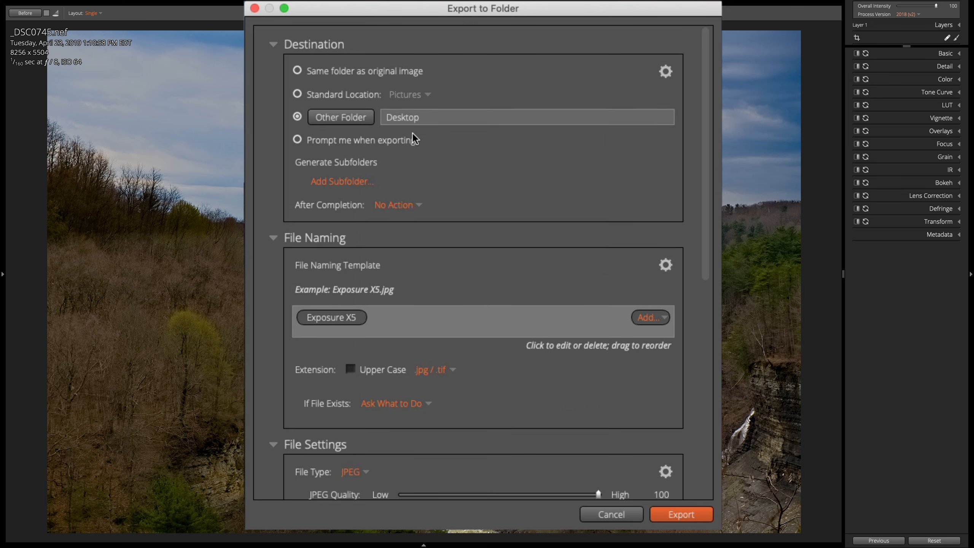
pyautogui.scroll(-4, 414, 138)
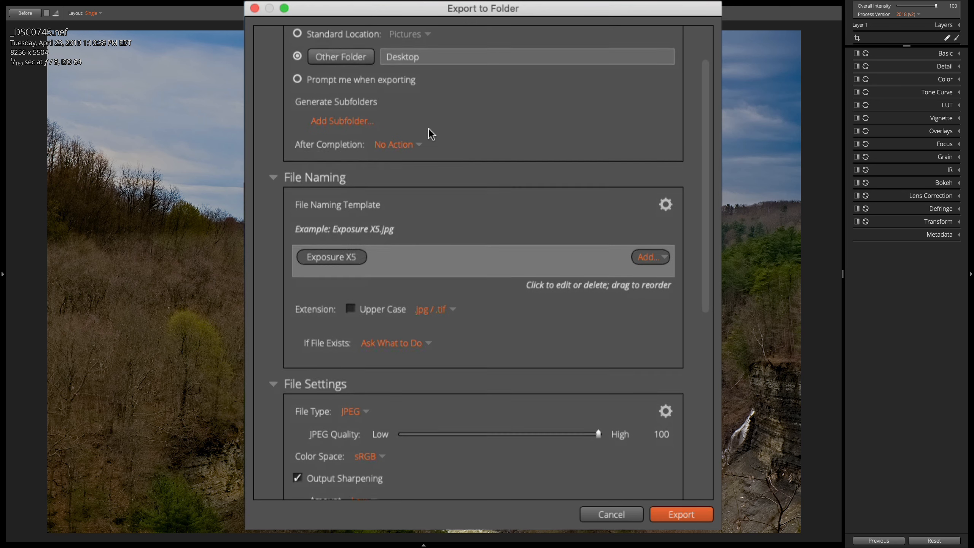
pyautogui.scroll(-5, 431, 134)
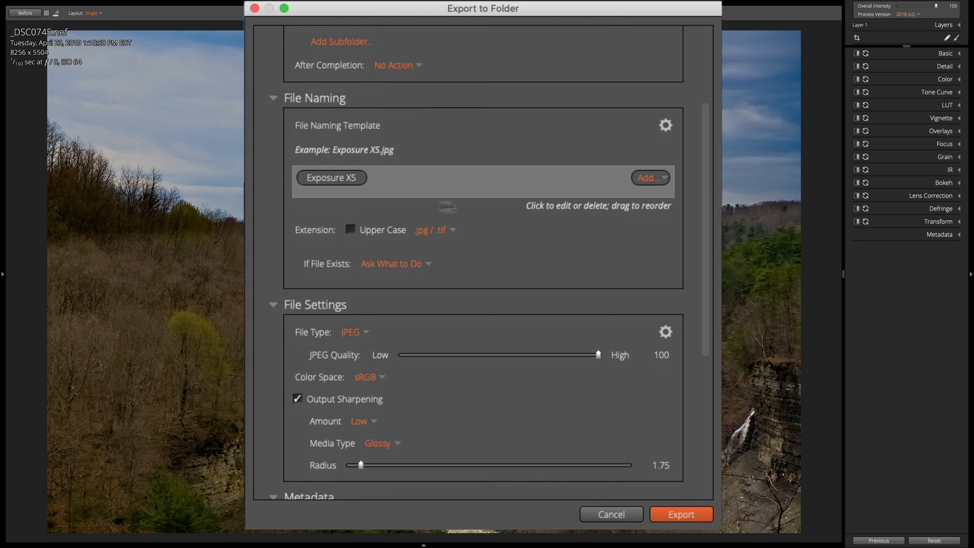
pyautogui.scroll(-13, 447, 207)
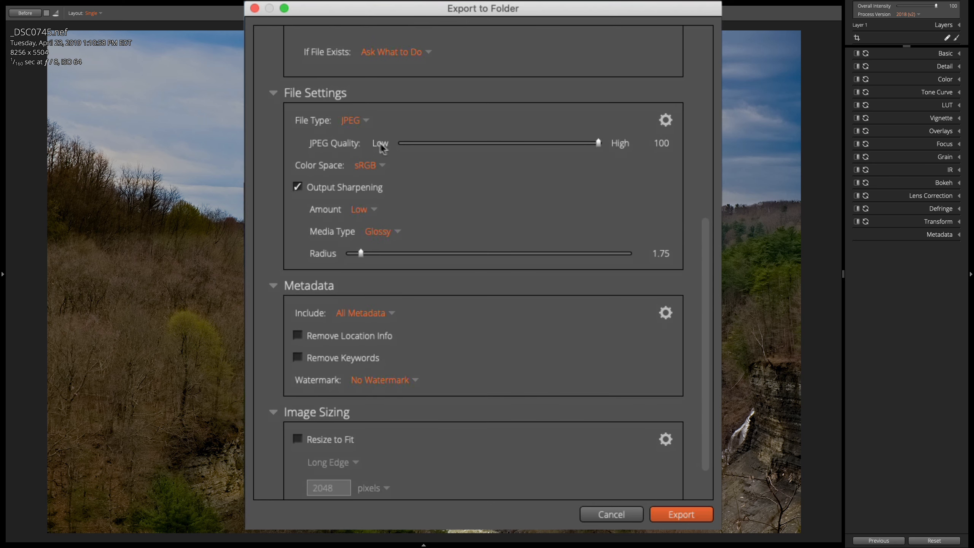
# Review the available export file types and color spaces without choosing a different one
pyautogui.click(358, 121)
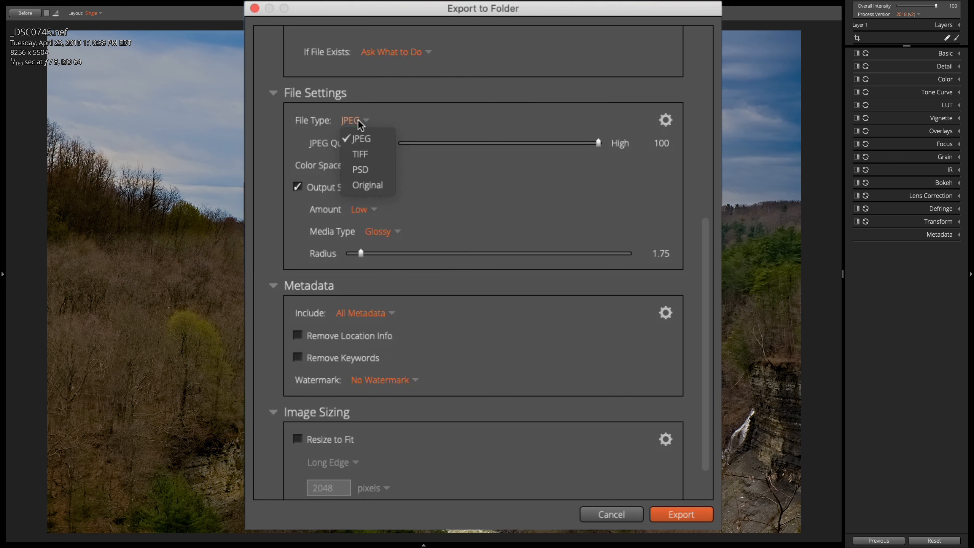
pyautogui.click(358, 120)
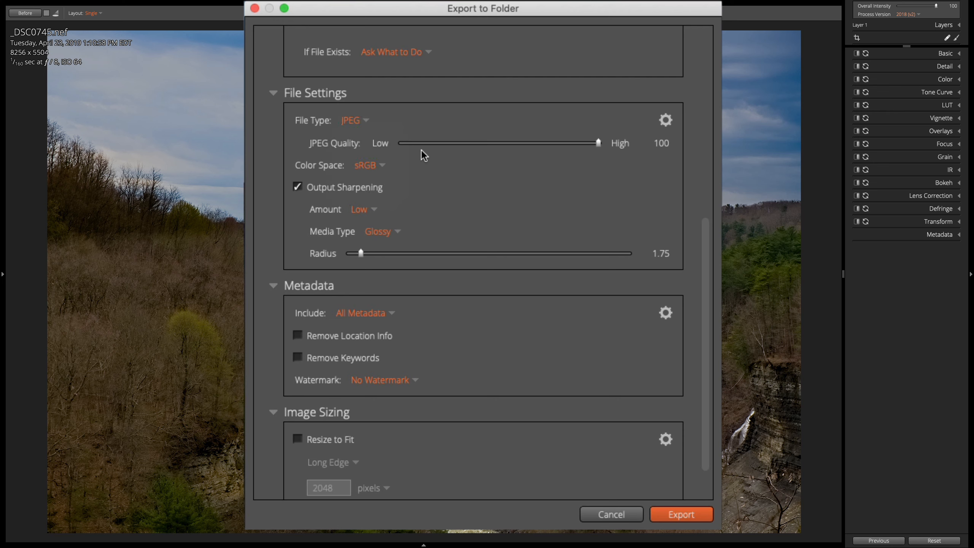
pyautogui.click(381, 165)
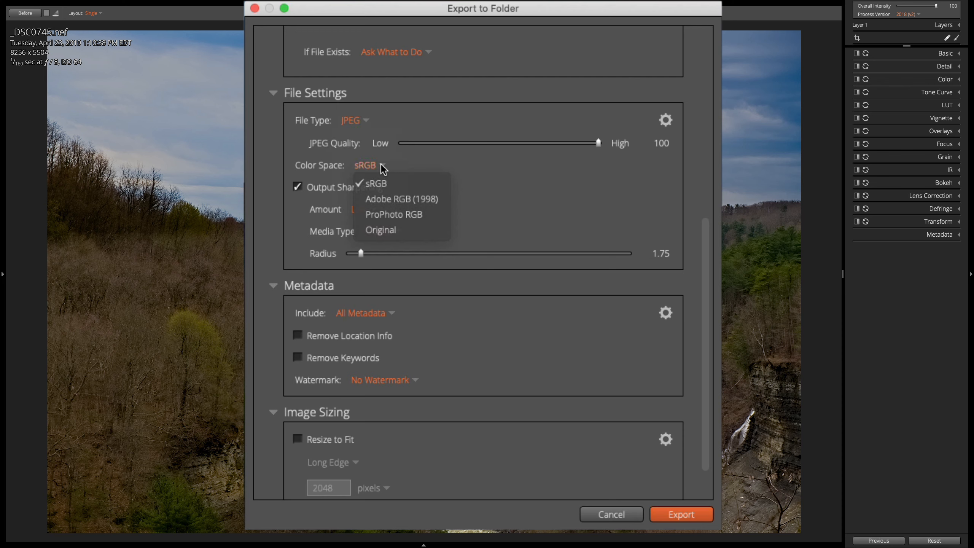
pyautogui.click(380, 164)
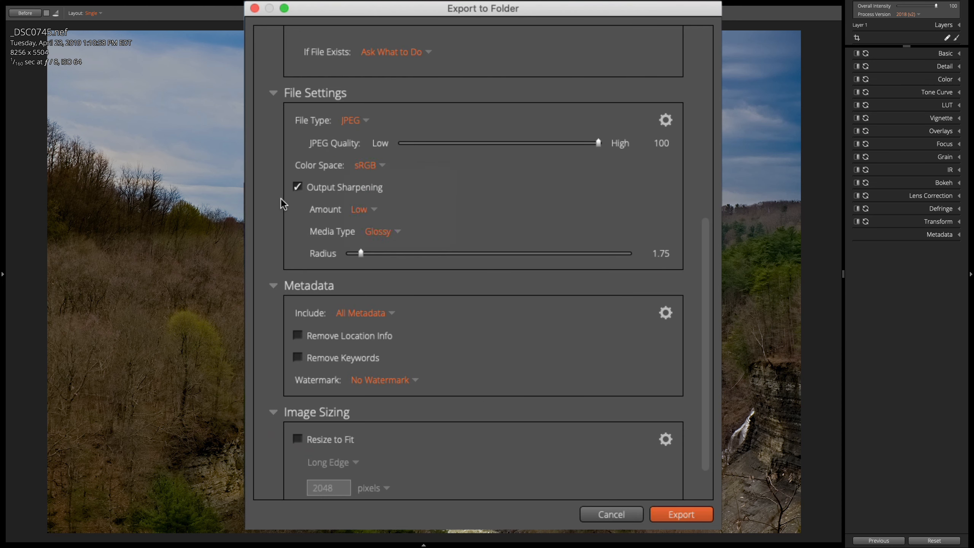
# Try the Custom output sharpening media type with a radius of about 3.2 and then Matte, and turn off output sharpening
pyautogui.click(373, 208)
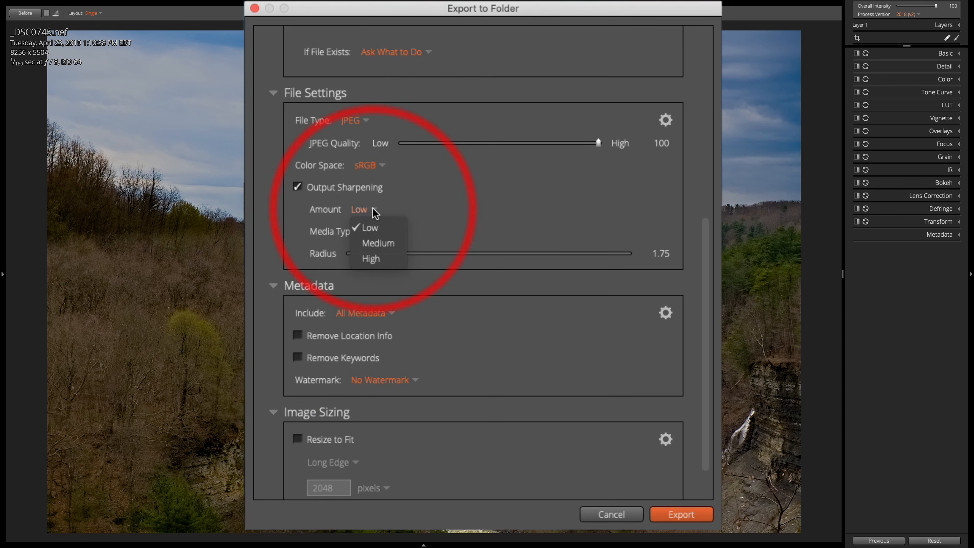
pyautogui.click(372, 209)
pyautogui.click(384, 229)
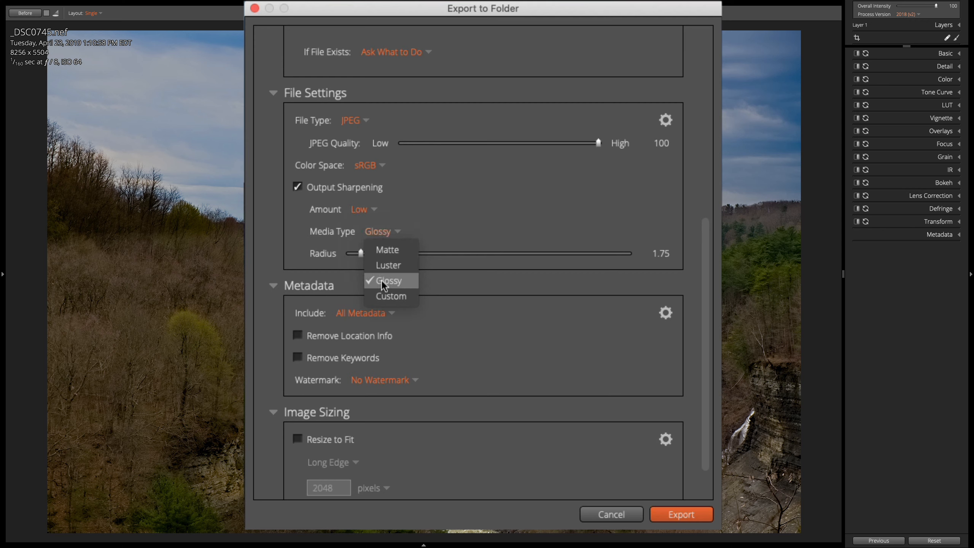
pyautogui.click(384, 294)
pyautogui.moveTo(361, 253)
pyautogui.mouseDown()
pyautogui.moveTo(402, 252)
pyautogui.moveTo(374, 252)
pyautogui.mouseUp()
pyautogui.click(389, 229)
pyautogui.click(386, 246)
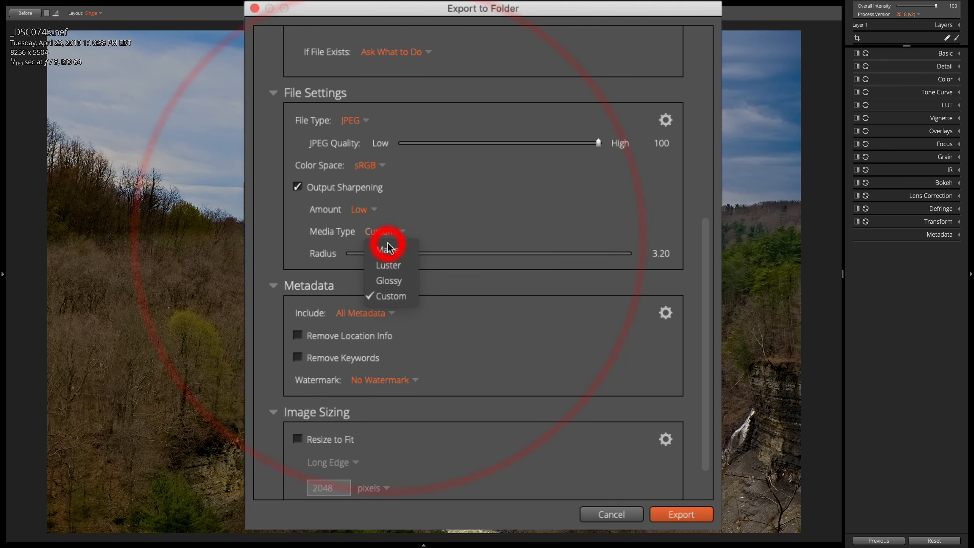
pyautogui.click(298, 188)
# Review the export's metadata, watermark and image sizing settings, and cancel the export
pyautogui.scroll(-3, 425, 226)
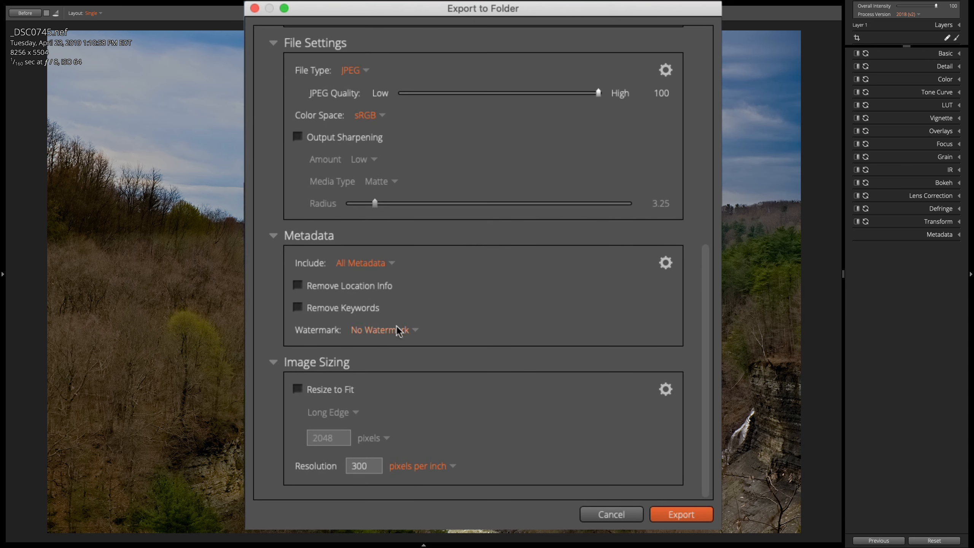
pyautogui.scroll(-1, 477, 360)
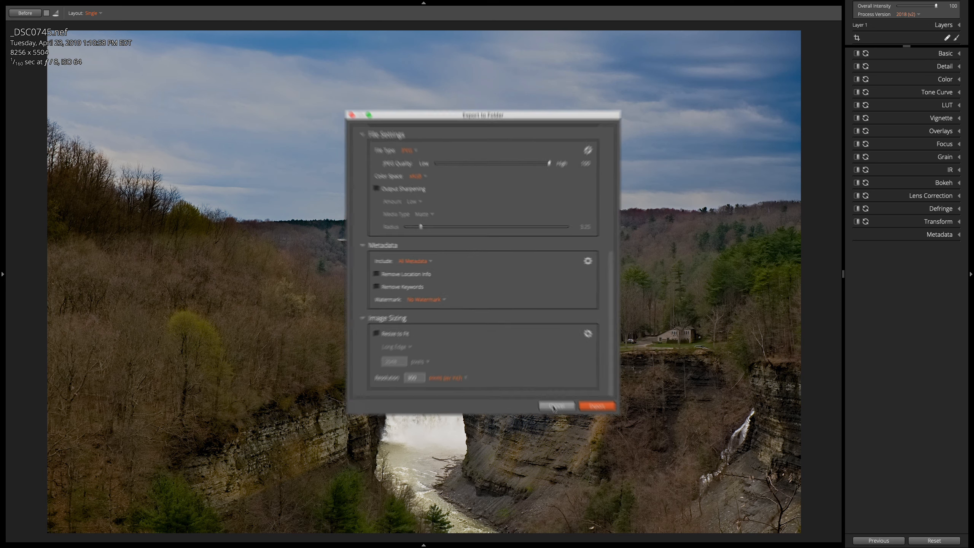
pyautogui.click(549, 391)
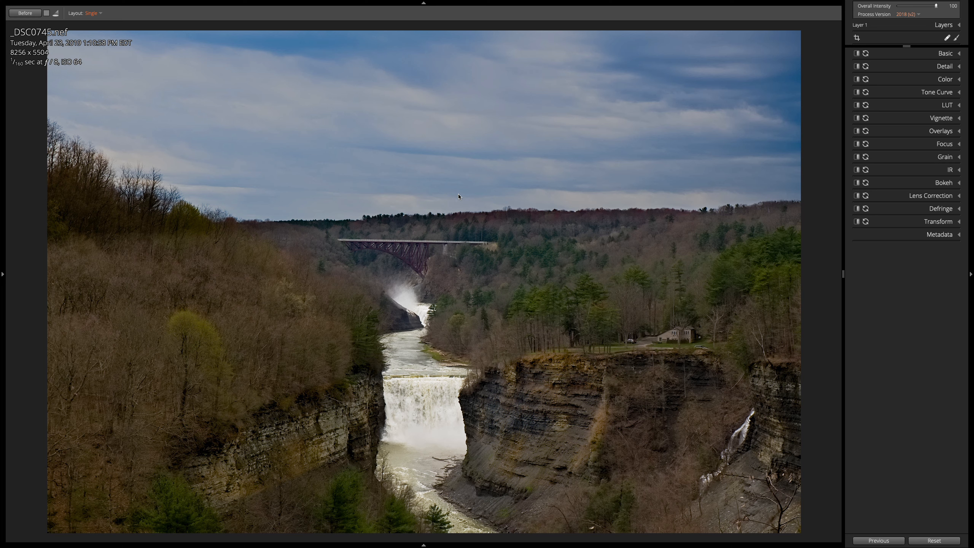
# Open the print settings for the waterfall photo, try more grid rows, and restore the grid to 1 row
pyautogui.click(64, 3)
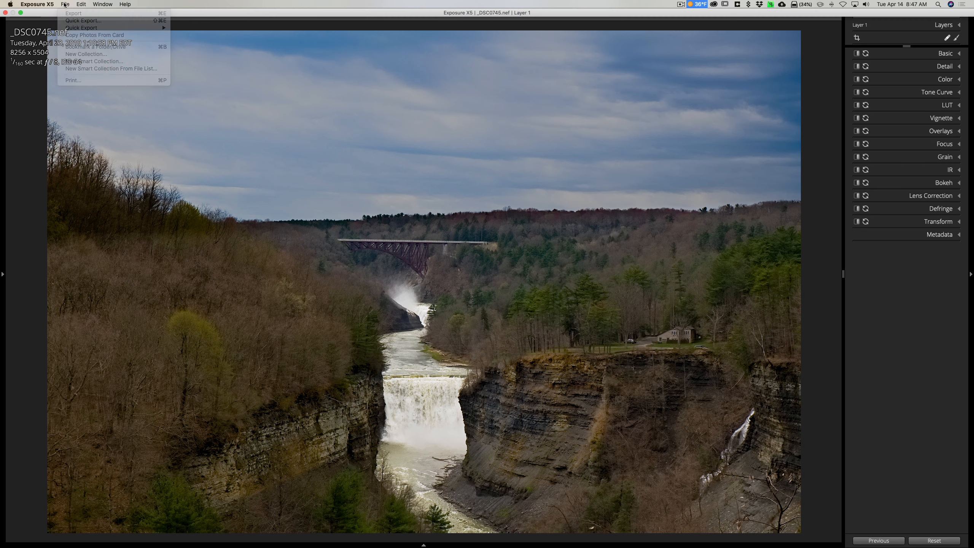
pyautogui.click(75, 81)
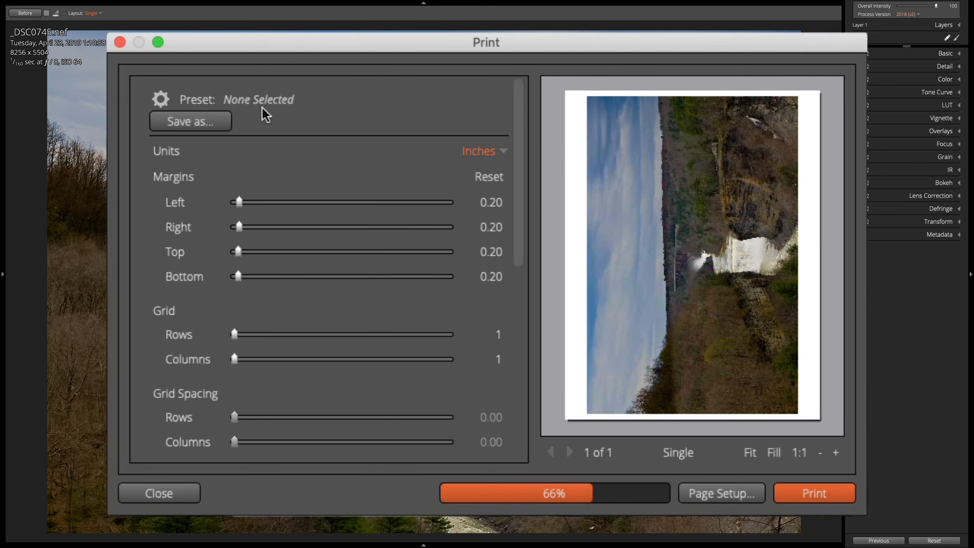
pyautogui.scroll(-1, 265, 115)
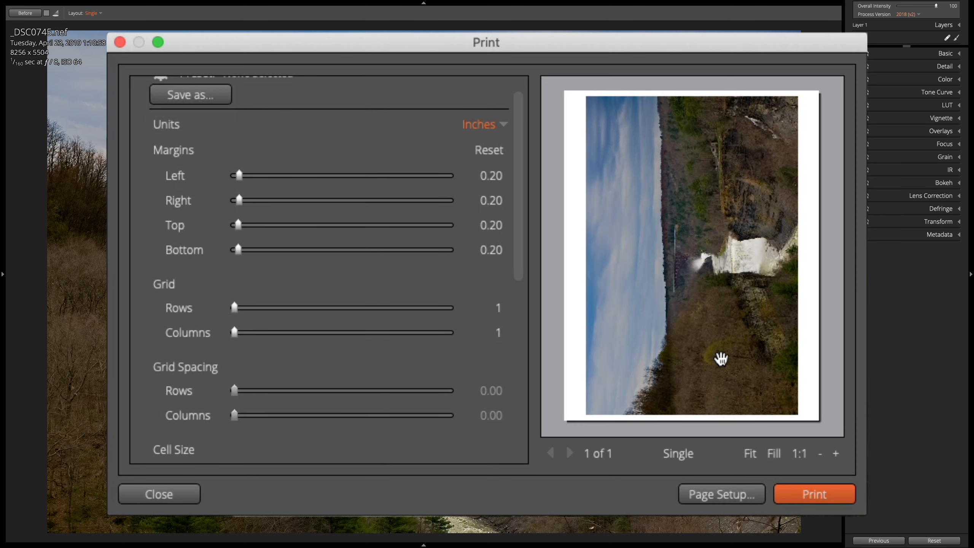
pyautogui.scroll(-3, 242, 313)
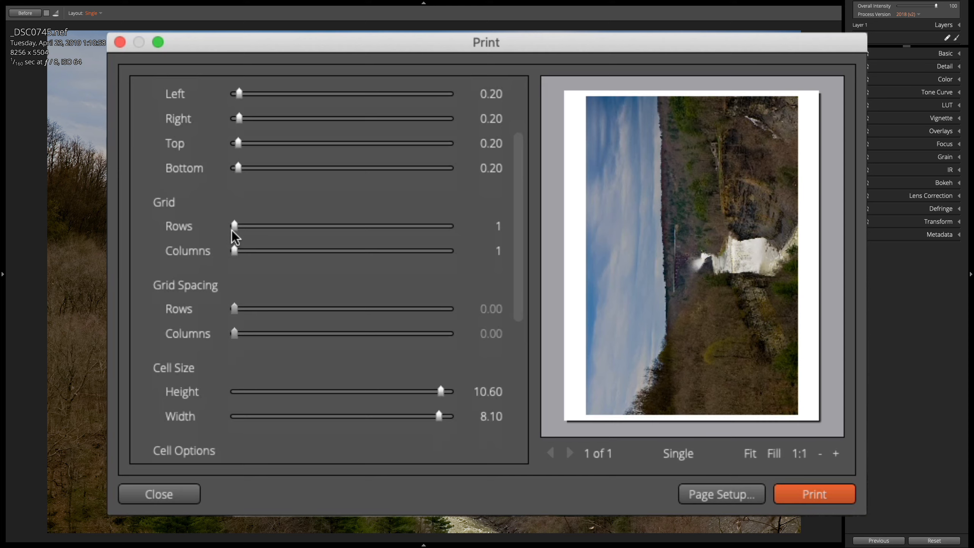
pyautogui.moveTo(234, 225); pyautogui.dragTo(250, 229)
pyautogui.moveTo(291, 237); pyautogui.dragTo(235, 228)
# Review the print cell size and cell options, and apply the Copyright watermark to the print
pyautogui.scroll(-3, 298, 240)
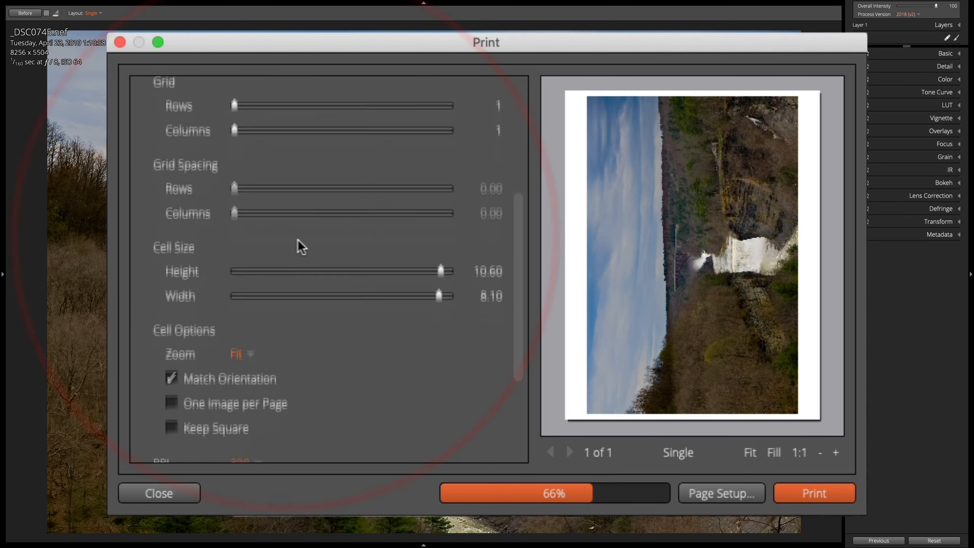
pyautogui.scroll(-1, 240, 240)
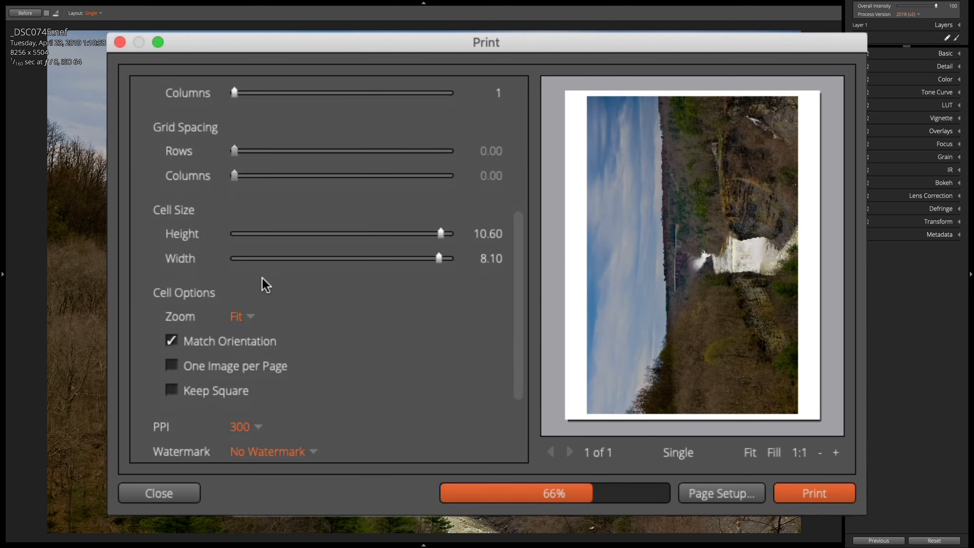
pyautogui.scroll(-3, 291, 282)
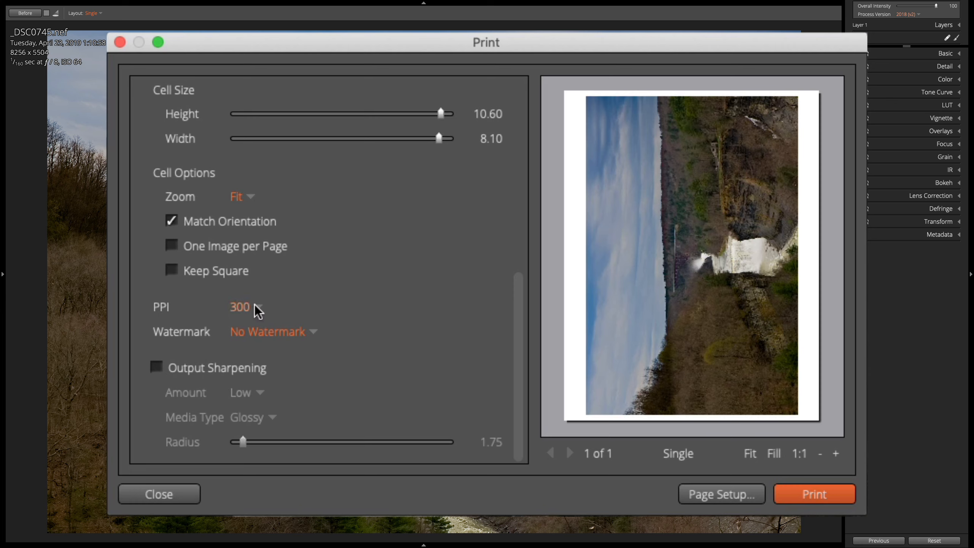
pyautogui.click(297, 333)
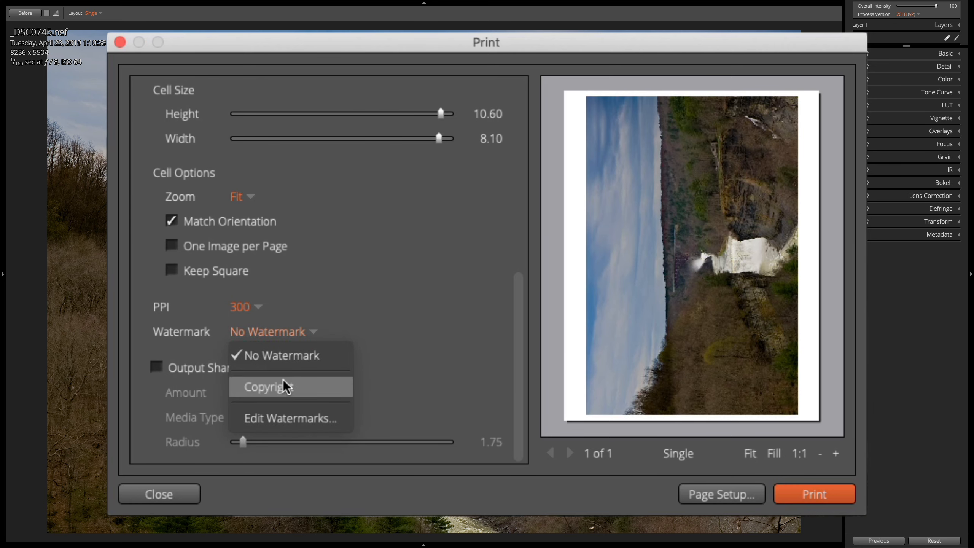
pyautogui.click(293, 385)
# Examine the Copyright watermark's font, color and shadow settings in the watermark editor and cancel without changes
pyautogui.click(284, 333)
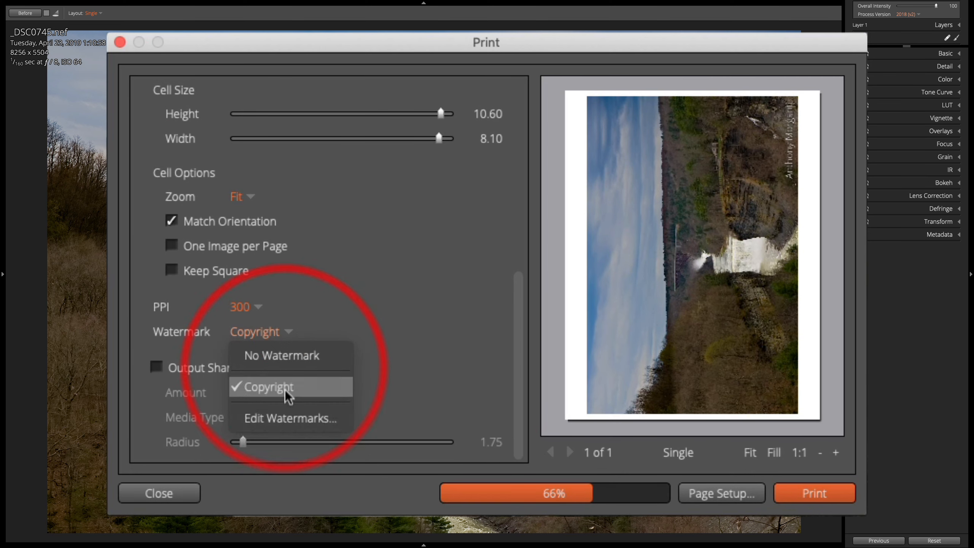
pyautogui.click(286, 416)
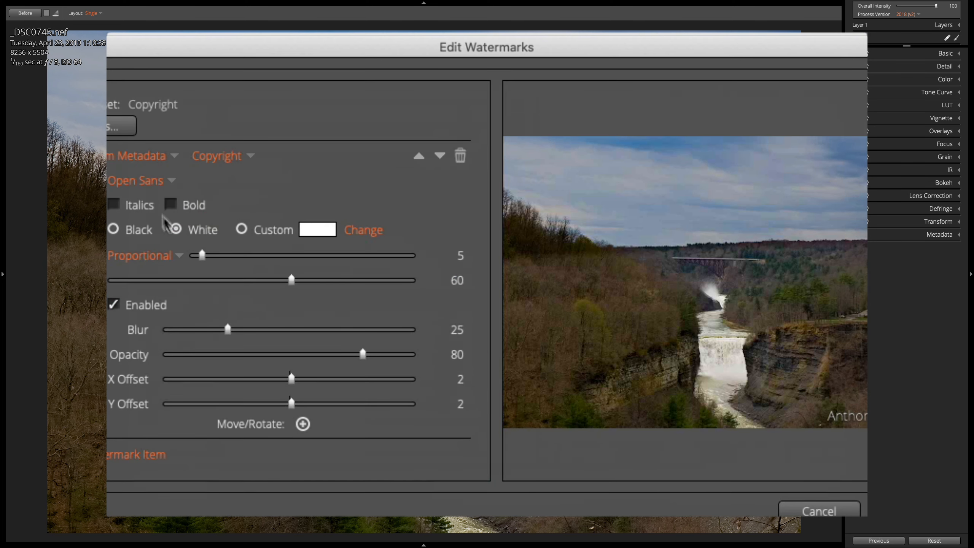
pyautogui.click(819, 511)
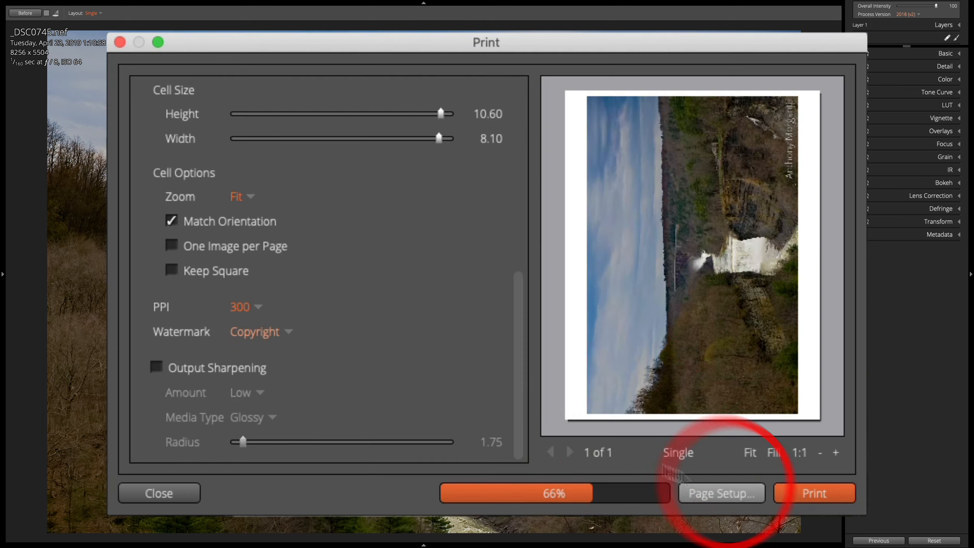
# Set the print to No Watermark and close the print settings
pyautogui.click(251, 332)
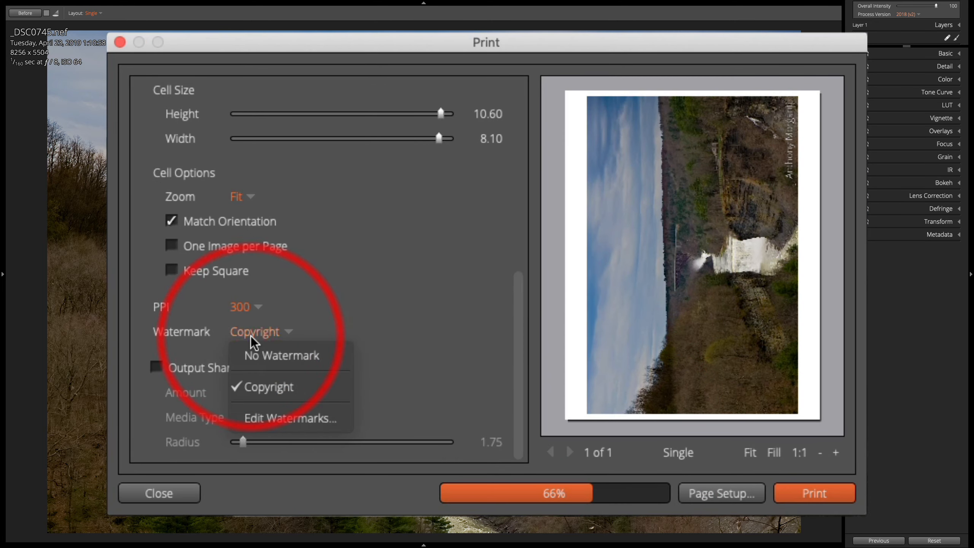
pyautogui.click(274, 357)
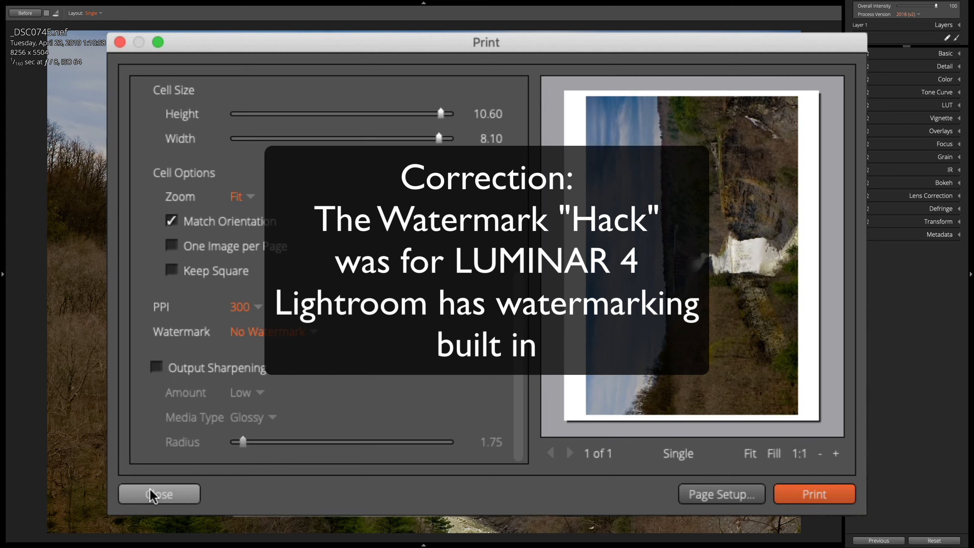
pyautogui.click(159, 495)
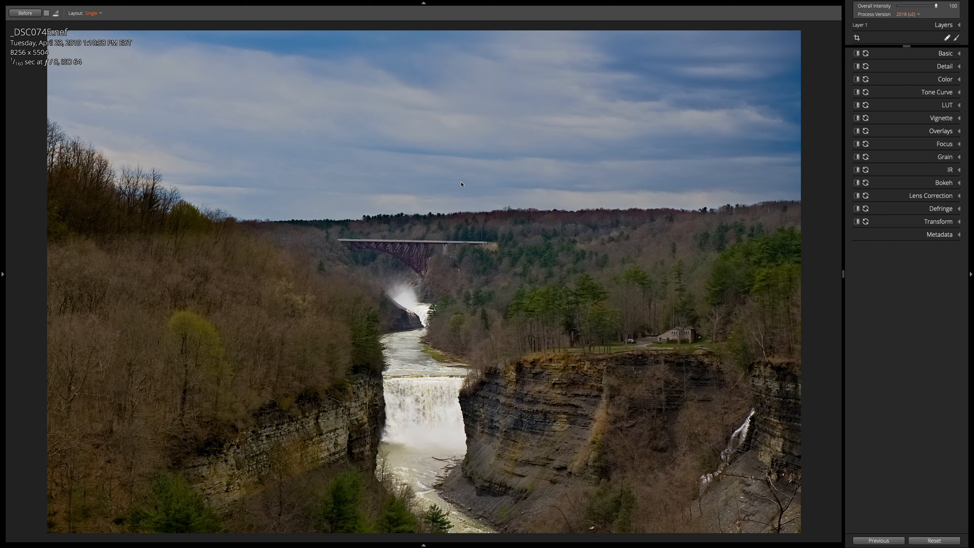
pyautogui.scroll(5, 702, 129)
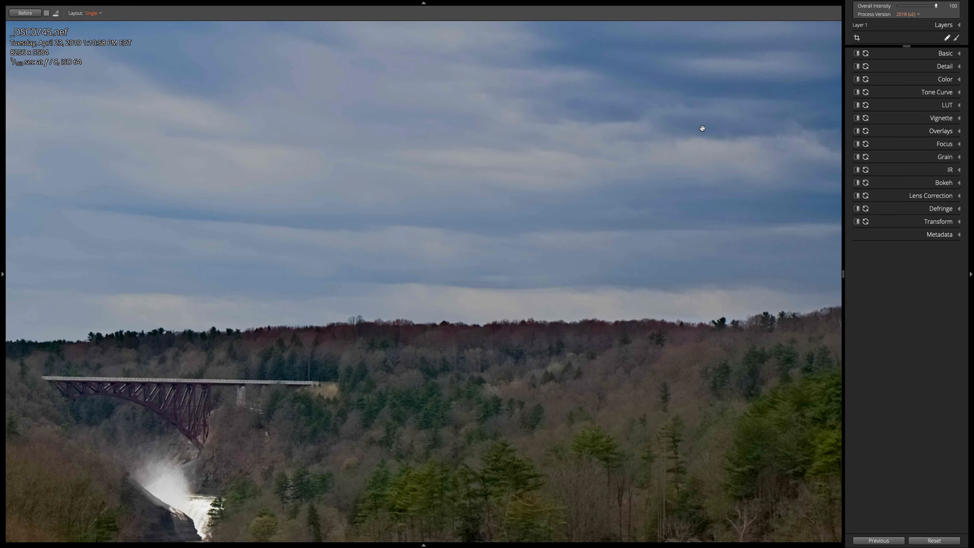
pyautogui.scroll(-5, 702, 128)
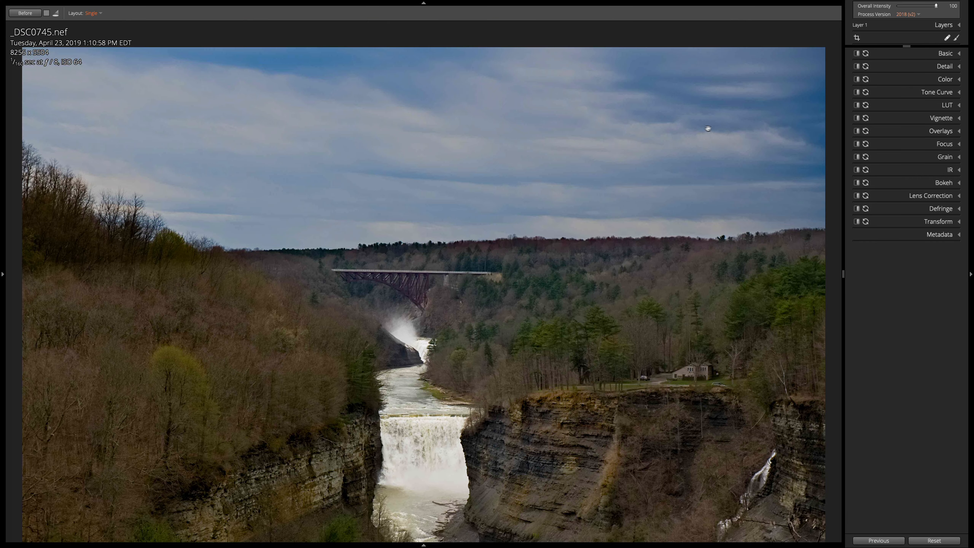
pyautogui.click(948, 26)
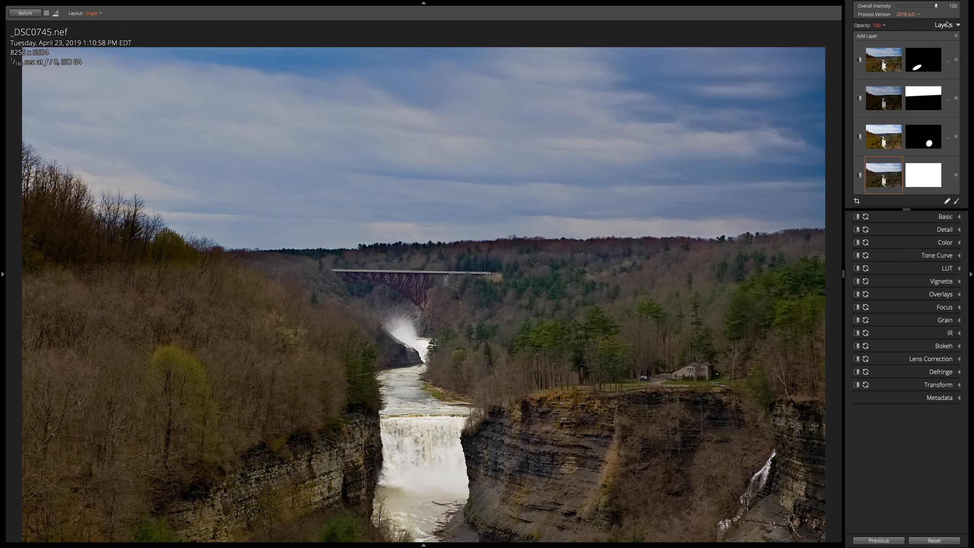
pyautogui.click(947, 26)
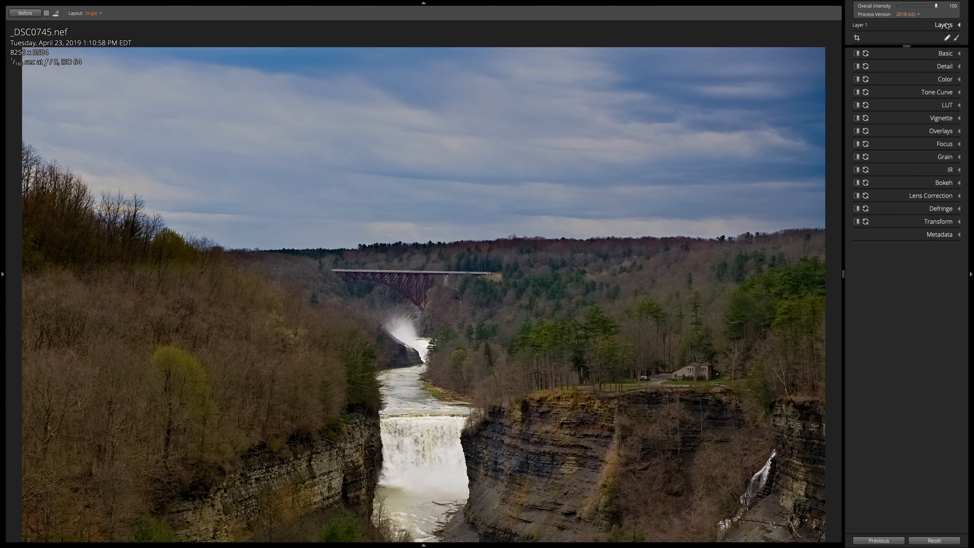
# Examine the sky gradient layer's mask, brush options and color constraints in the layer stack, then return to its adjustments
pyautogui.click(946, 26)
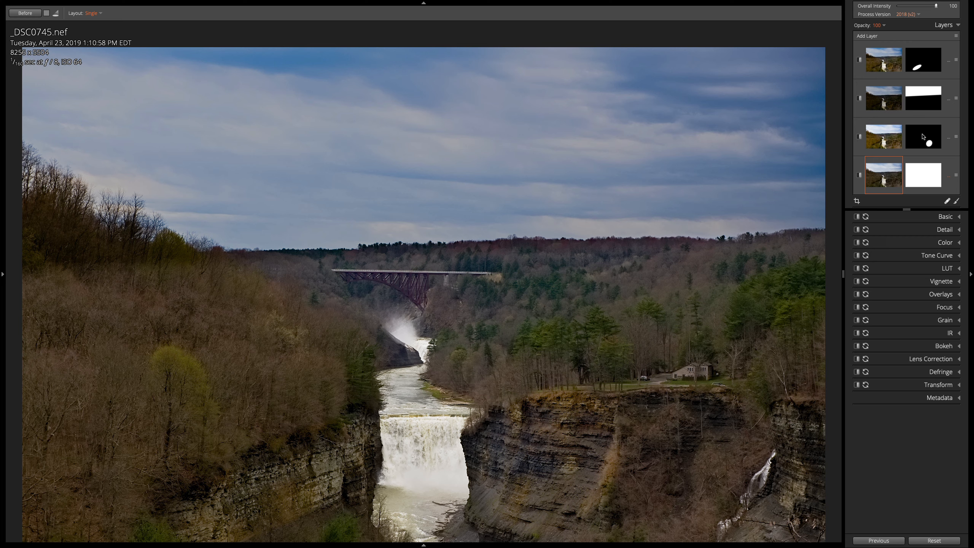
pyautogui.click(922, 101)
pyautogui.click(885, 102)
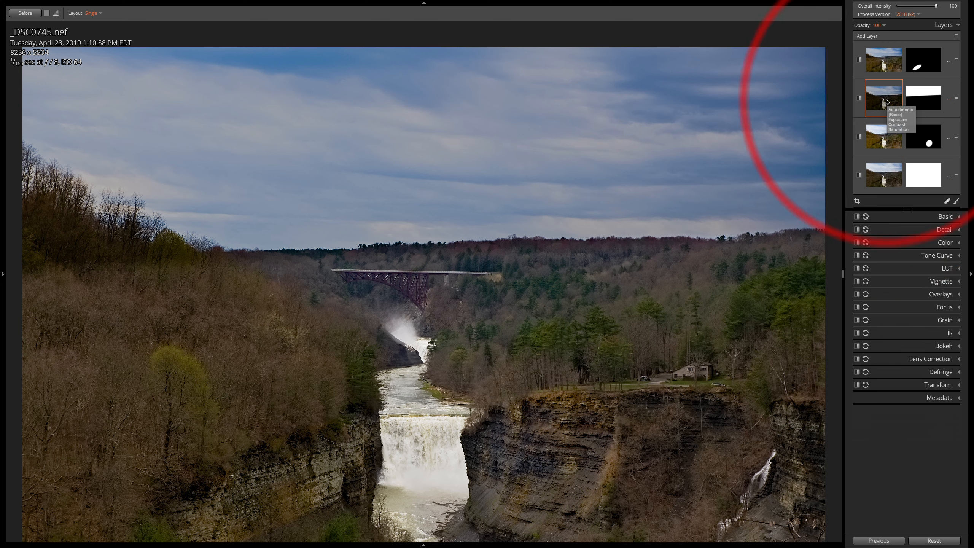
pyautogui.click(921, 104)
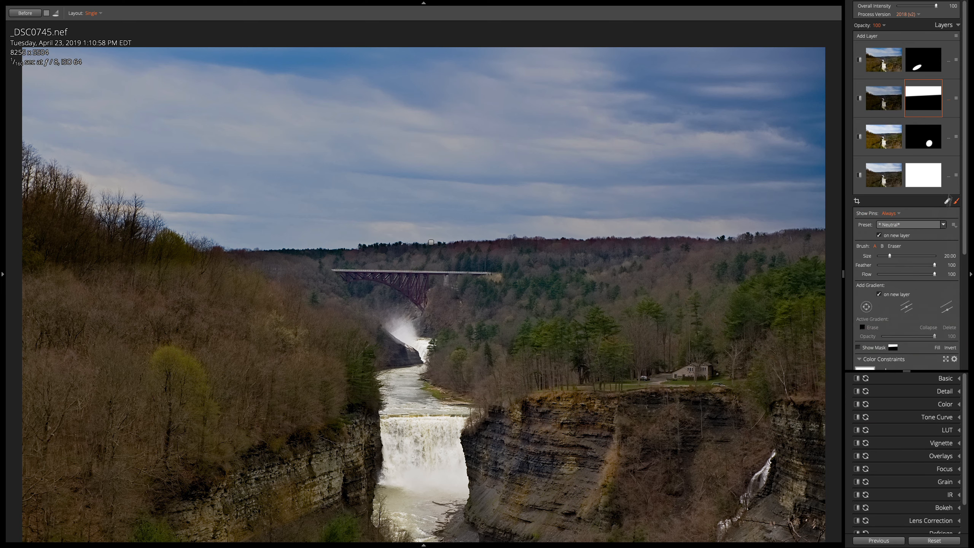
pyautogui.scroll(-2, 898, 328)
pyautogui.scroll(-2, 898, 327)
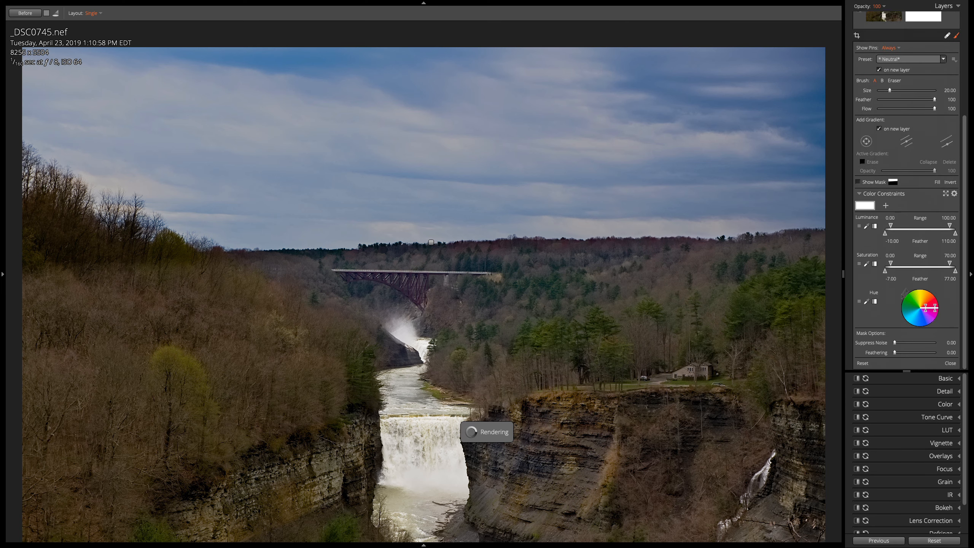
pyautogui.scroll(4, 904, 173)
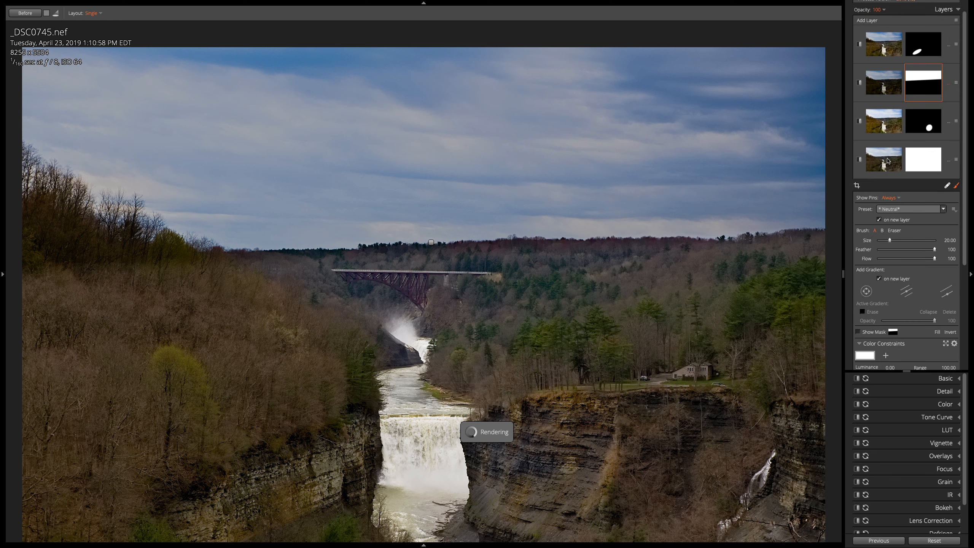
pyautogui.click(881, 89)
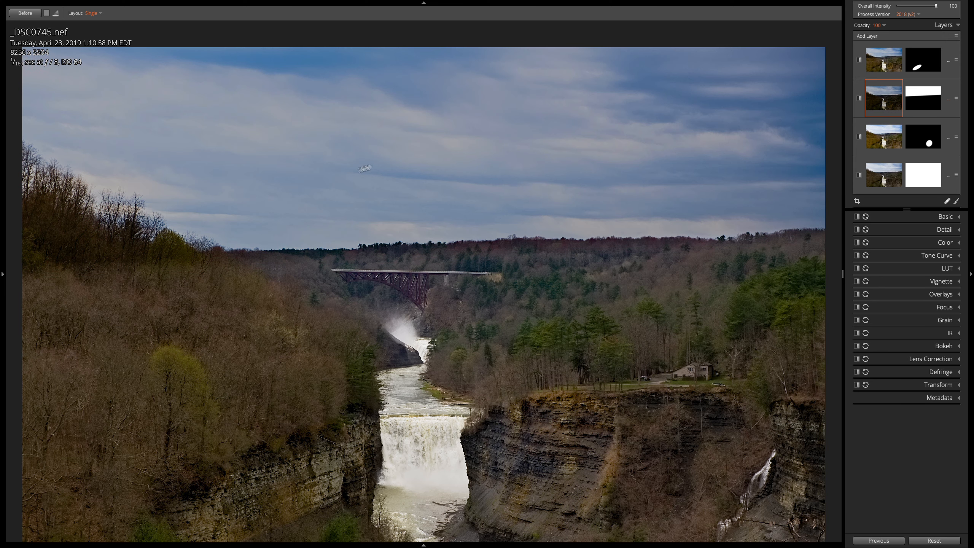
# Constrain the sky layer's mask by luminance, raising the lower range limit to 37.62 and its lower feather to 18.54
pyautogui.click(922, 105)
pyautogui.scroll(-4, 925, 264)
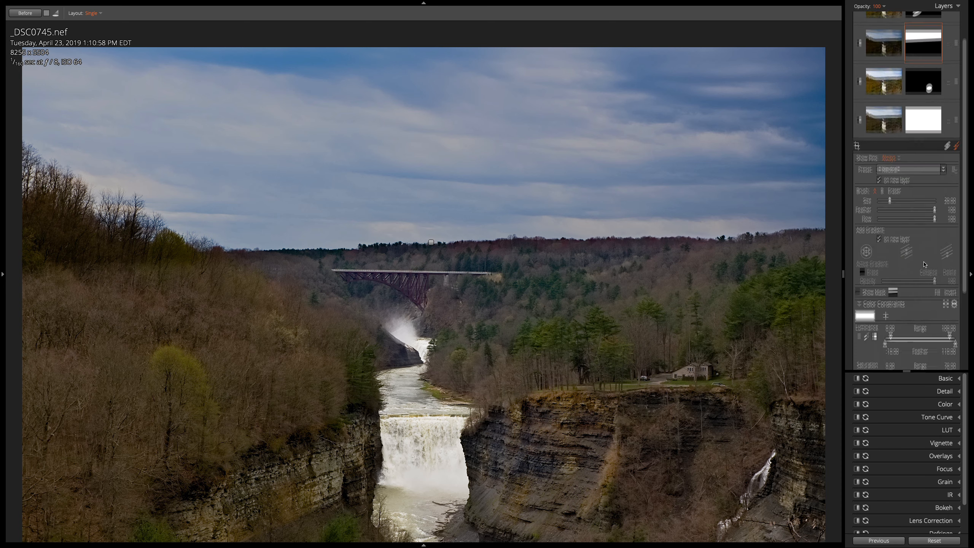
pyautogui.scroll(-2, 924, 264)
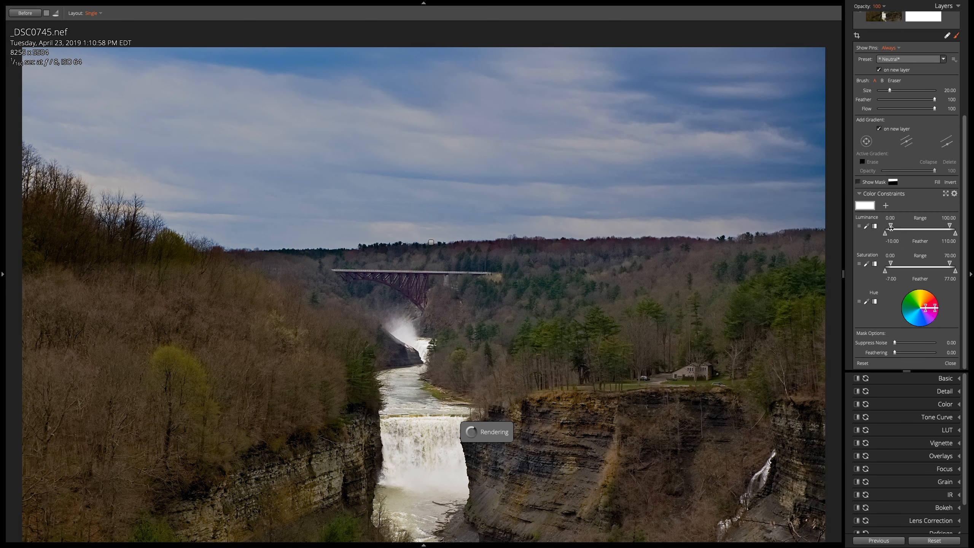
pyautogui.moveTo(891, 225)
pyautogui.mouseDown()
pyautogui.moveTo(910, 225)
pyautogui.moveTo(892, 226)
pyautogui.moveTo(900, 227)
pyautogui.mouseUp()
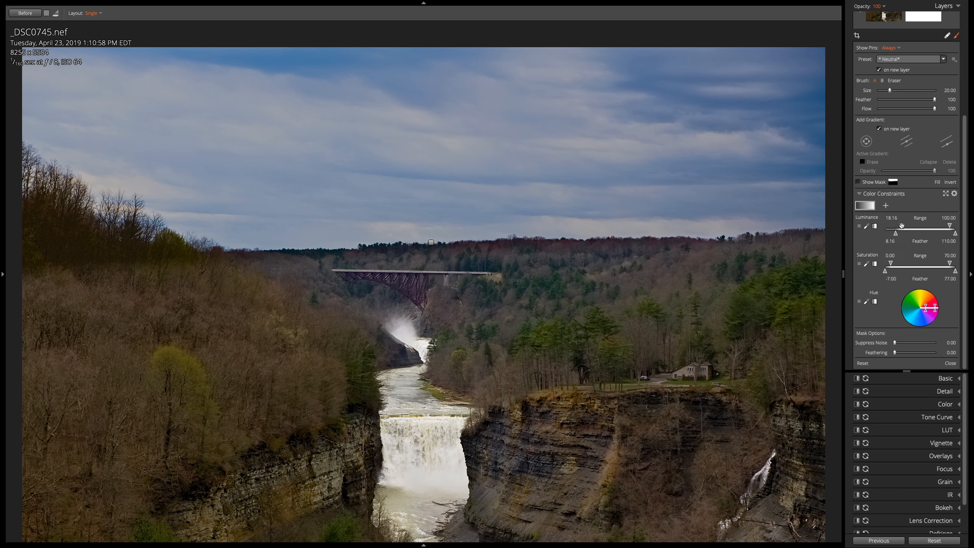
pyautogui.moveTo(896, 234); pyautogui.dragTo(912, 226)
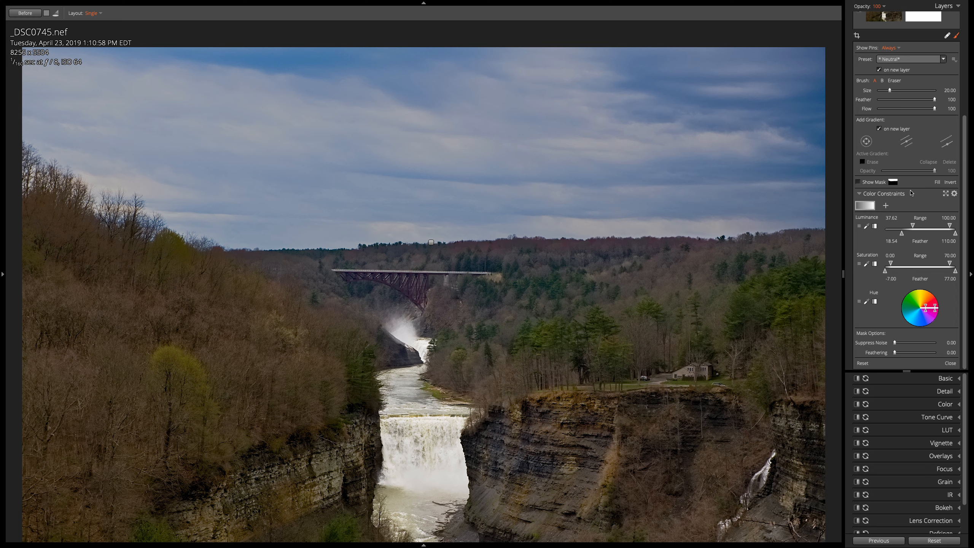
# Set the sky layer's Basic exposure to -0.84, after trying a darker -1.50
pyautogui.scroll(5, 911, 192)
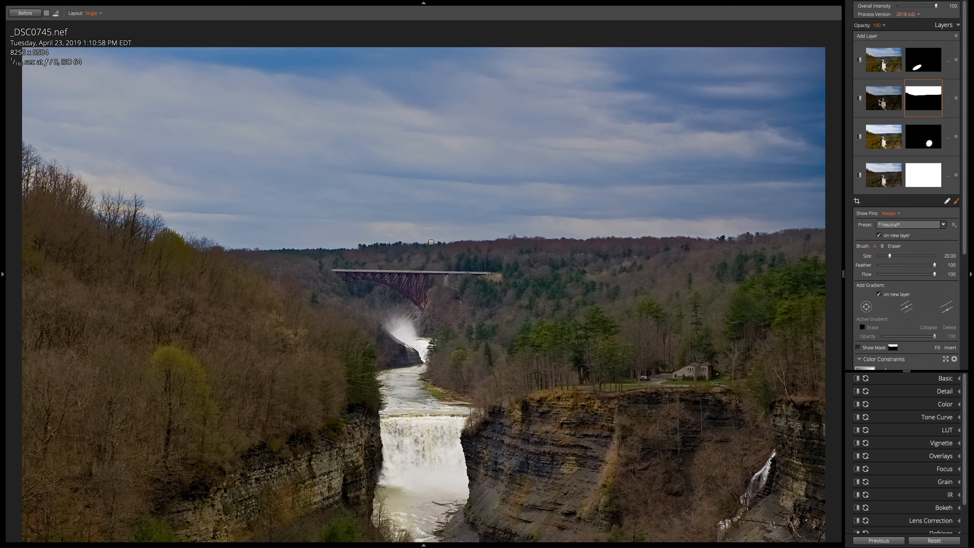
pyautogui.click(879, 102)
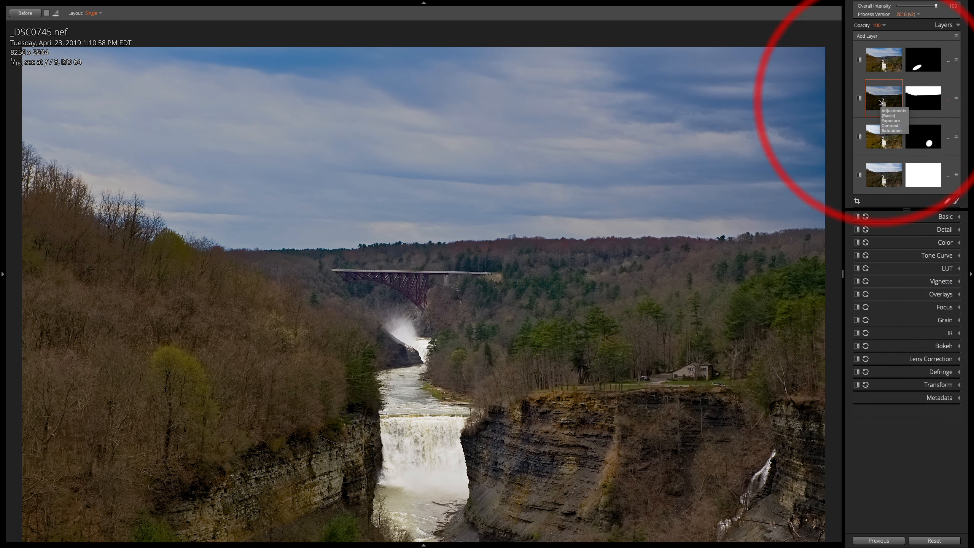
pyautogui.click(945, 217)
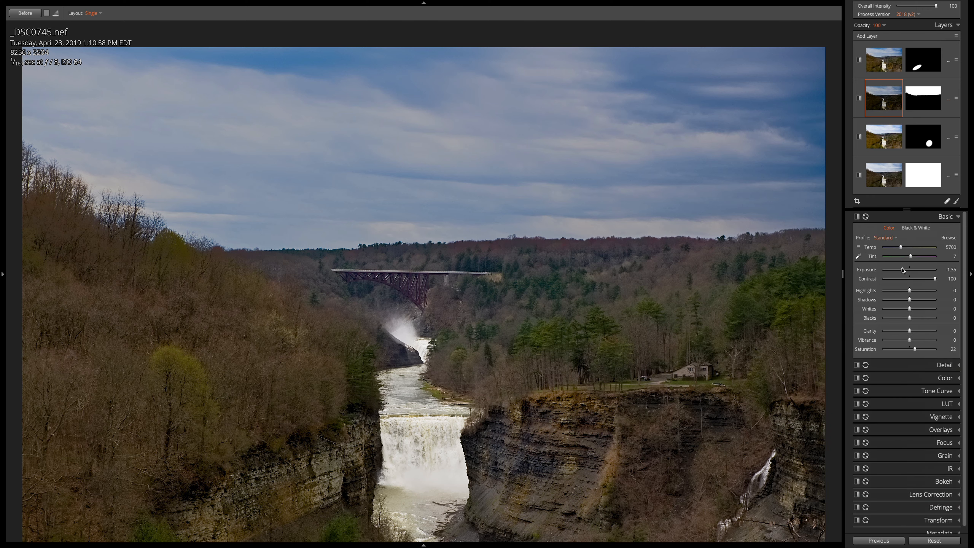
pyautogui.moveTo(903, 270)
pyautogui.mouseDown()
pyautogui.moveTo(925, 271)
pyautogui.moveTo(902, 271)
pyautogui.mouseUp()
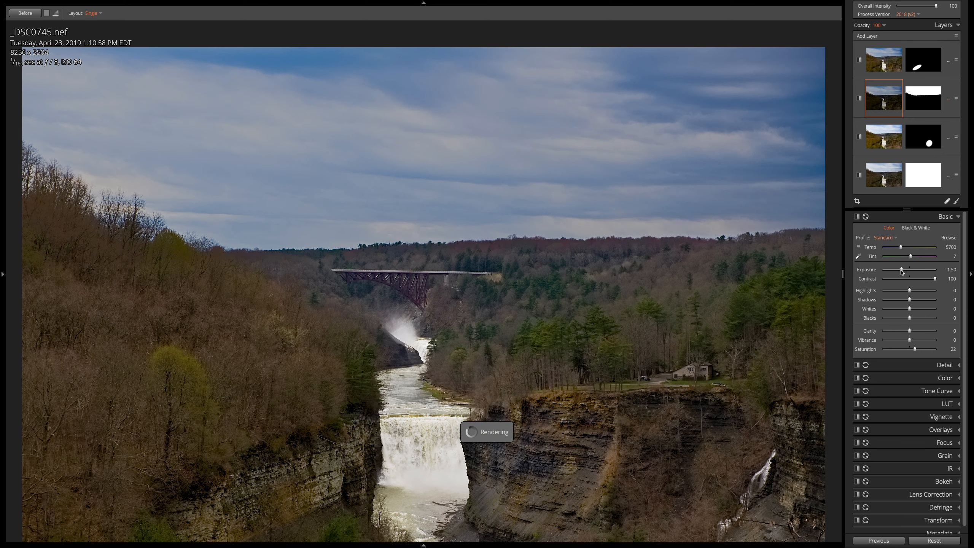
pyautogui.moveTo(902, 271); pyautogui.dragTo(904, 272)
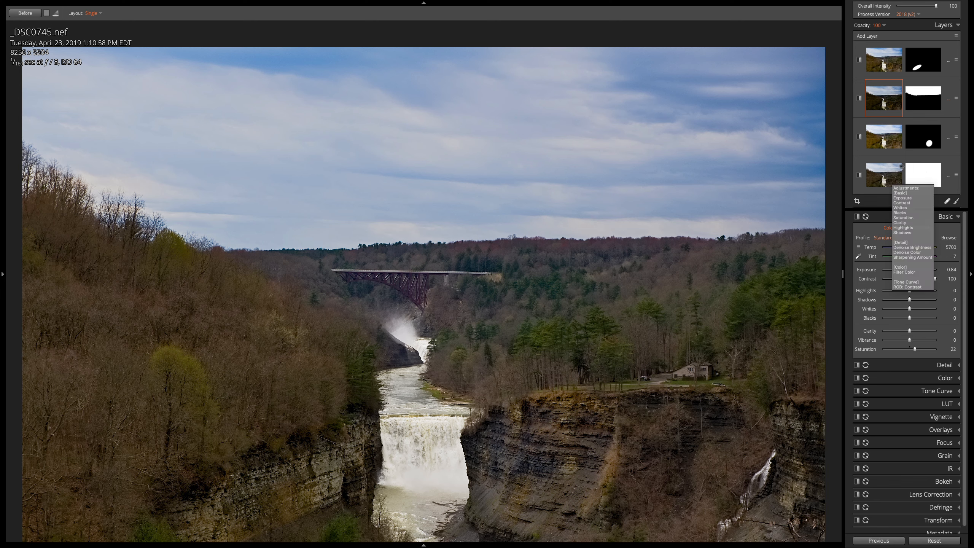
# Try a strong overexposure on the base layer, set its exposure to 0.47, and collapse the Basic adjustments
pyautogui.click(882, 177)
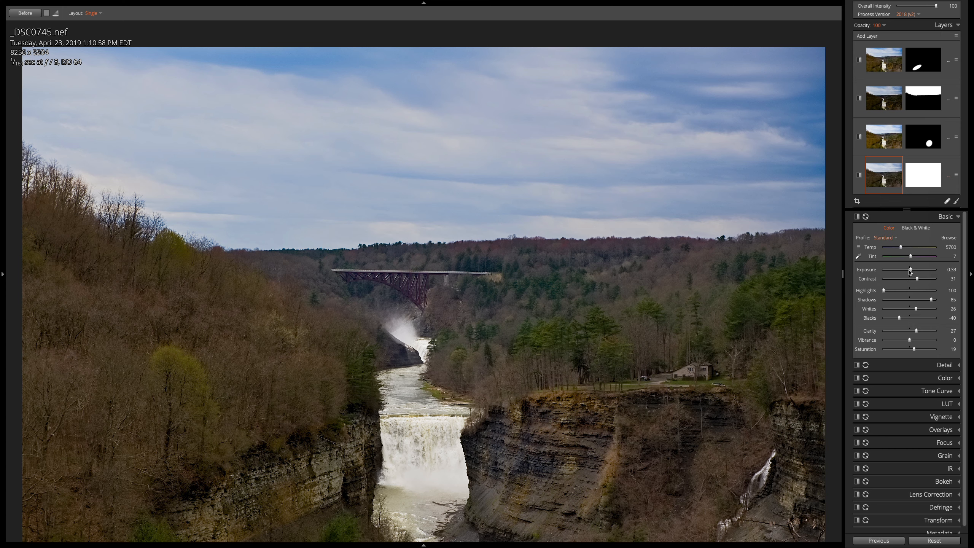
pyautogui.moveTo(911, 270); pyautogui.dragTo(929, 271)
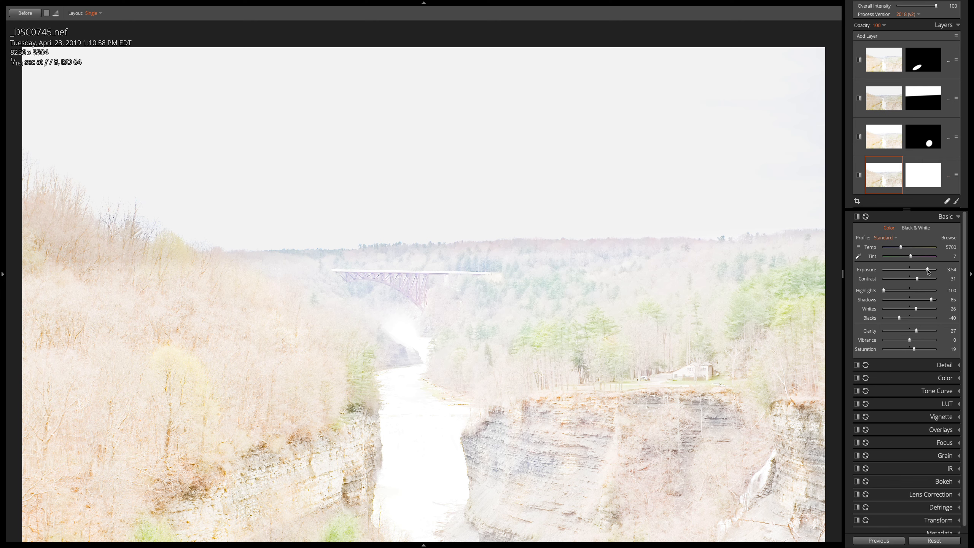
pyautogui.moveTo(928, 272); pyautogui.dragTo(912, 272)
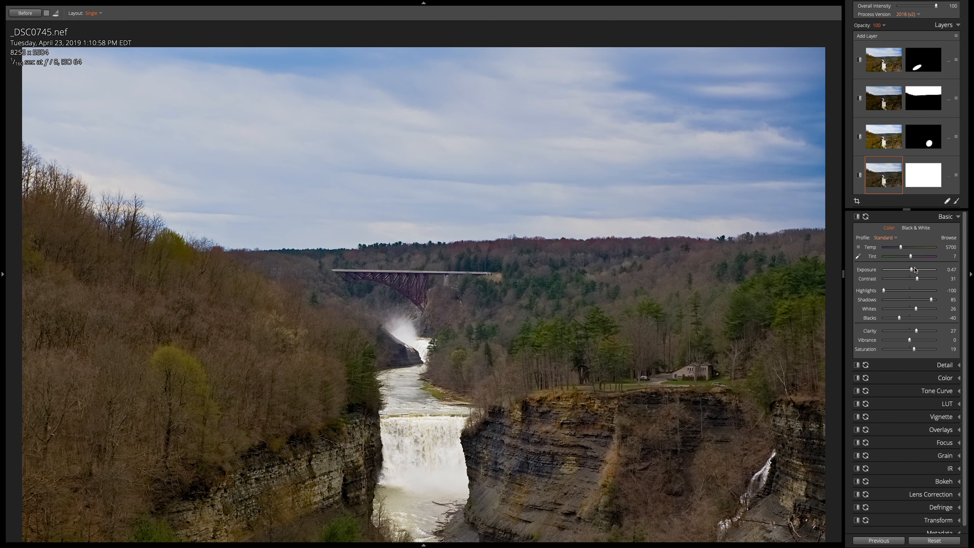
pyautogui.click(941, 218)
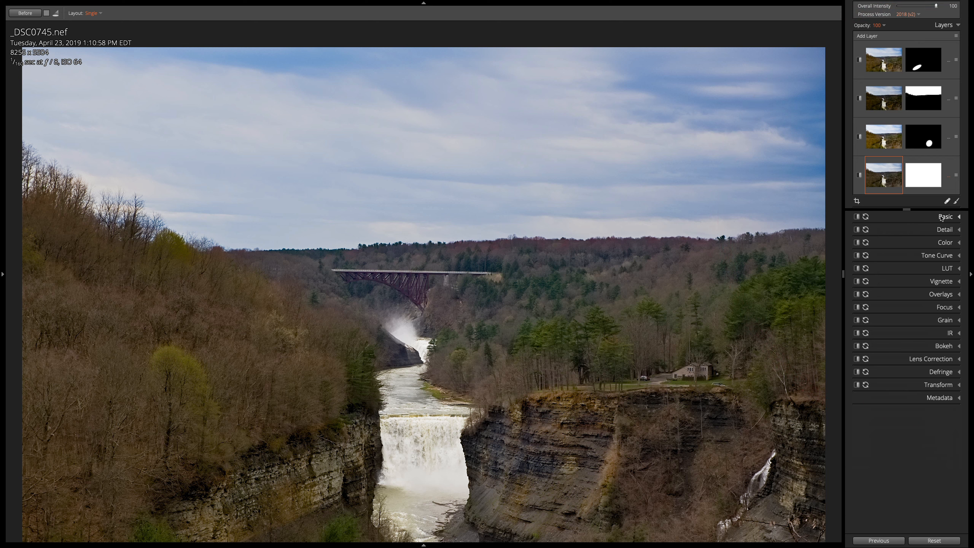